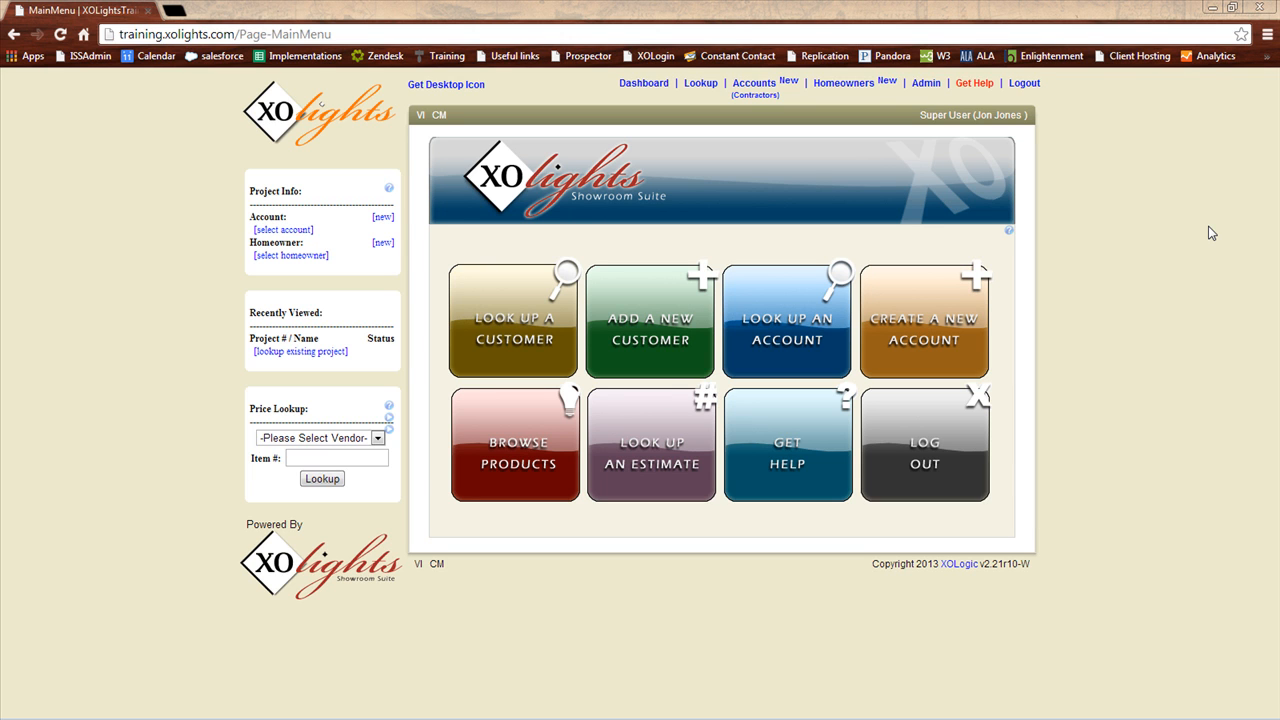
# Open the vendor list in the admin area and open Dale Tiffany for editing.
pyautogui.click(926, 85)
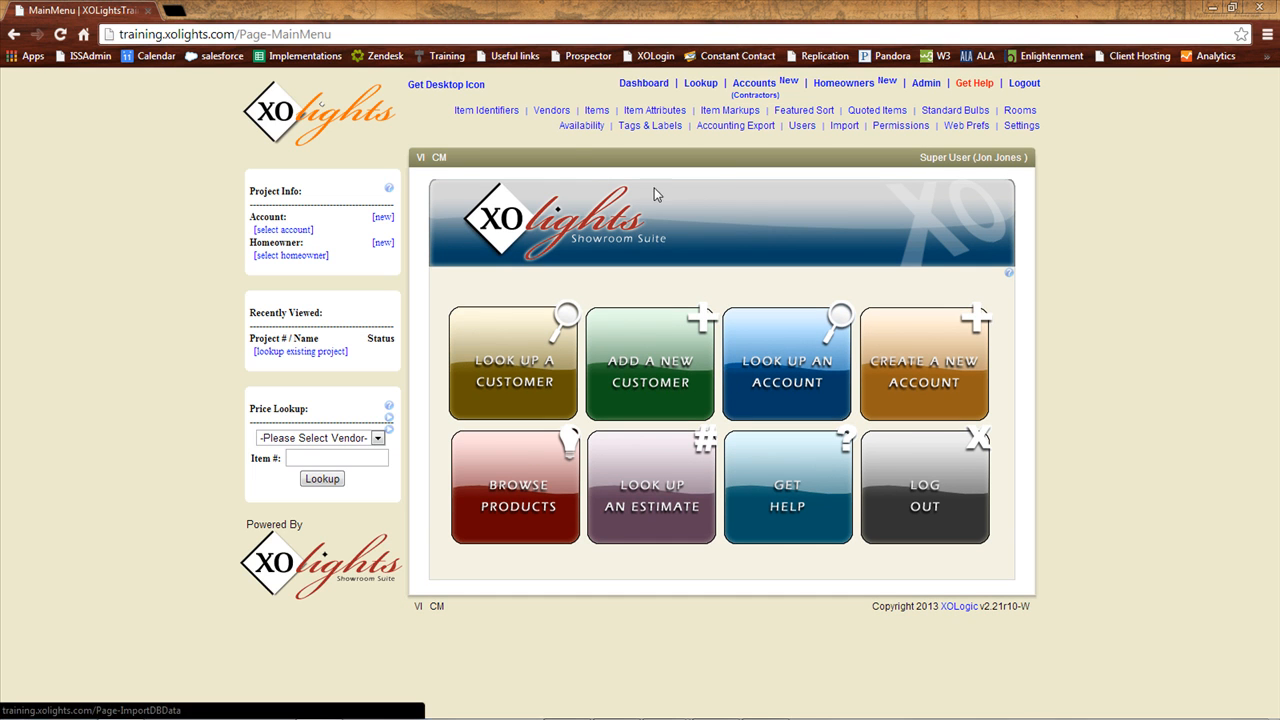
pyautogui.click(551, 110)
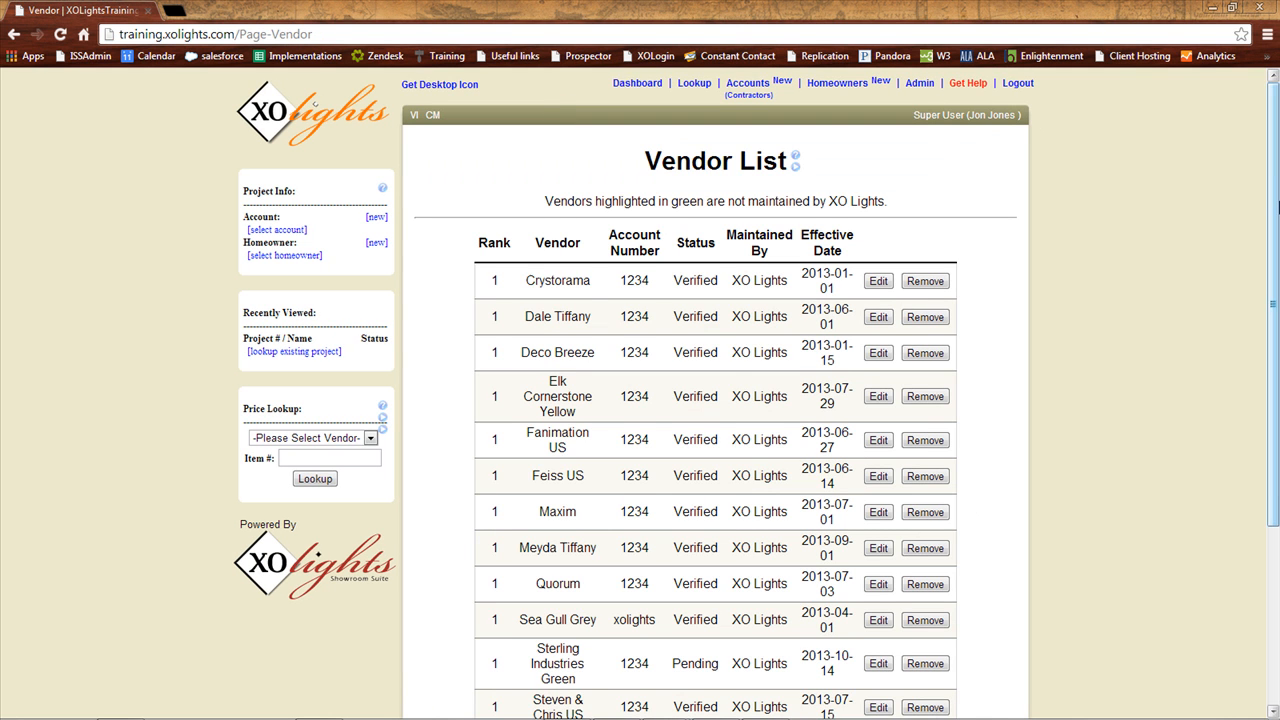
pyautogui.moveTo(1278, 207); pyautogui.dragTo(1277, 272)
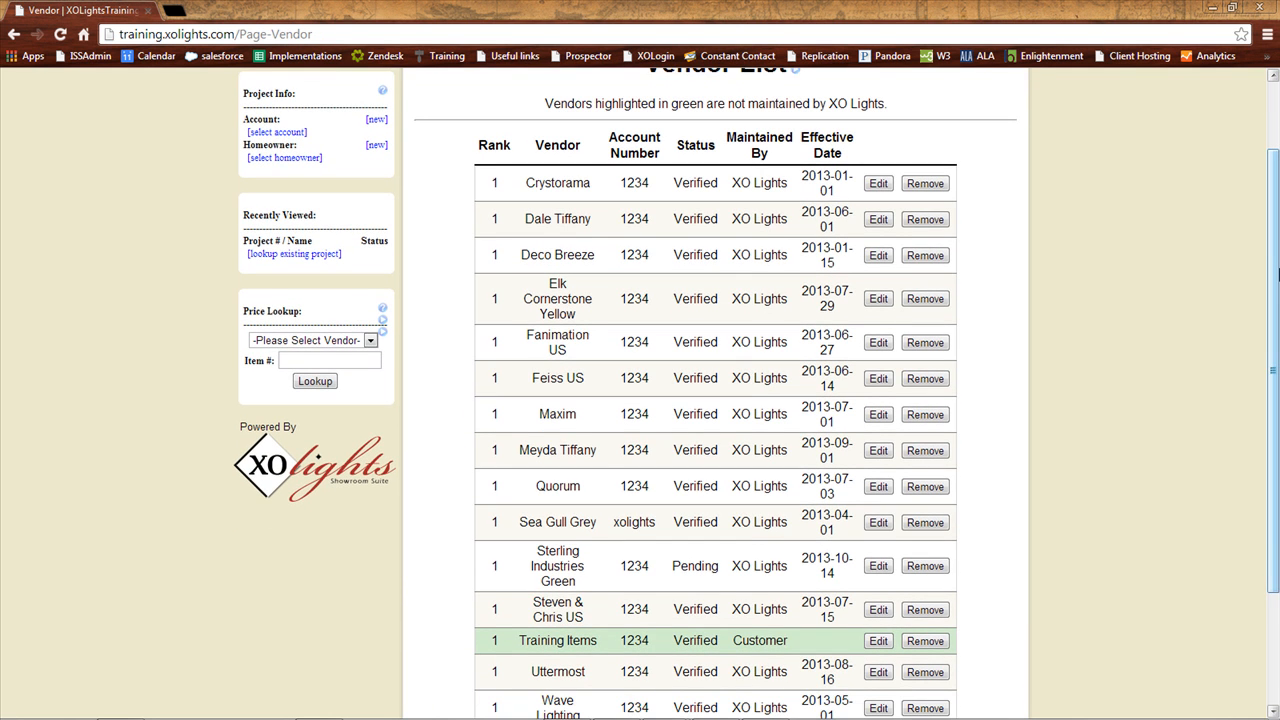
pyautogui.click(878, 219)
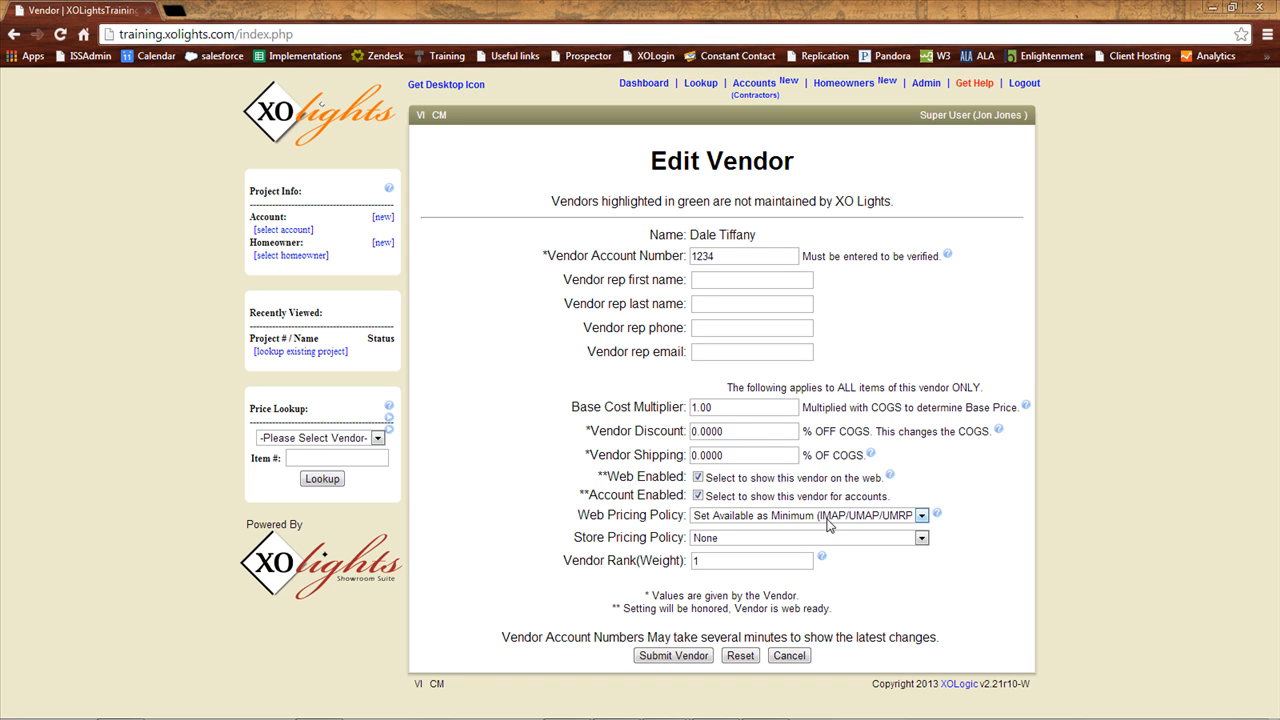
# Set the Web Pricing Policy to Set Available as Minimum (IMAP/UMAP/UMRP/None) and the Store Pricing Policy to Set IMAP as Minimum.
pyautogui.click(828, 520)
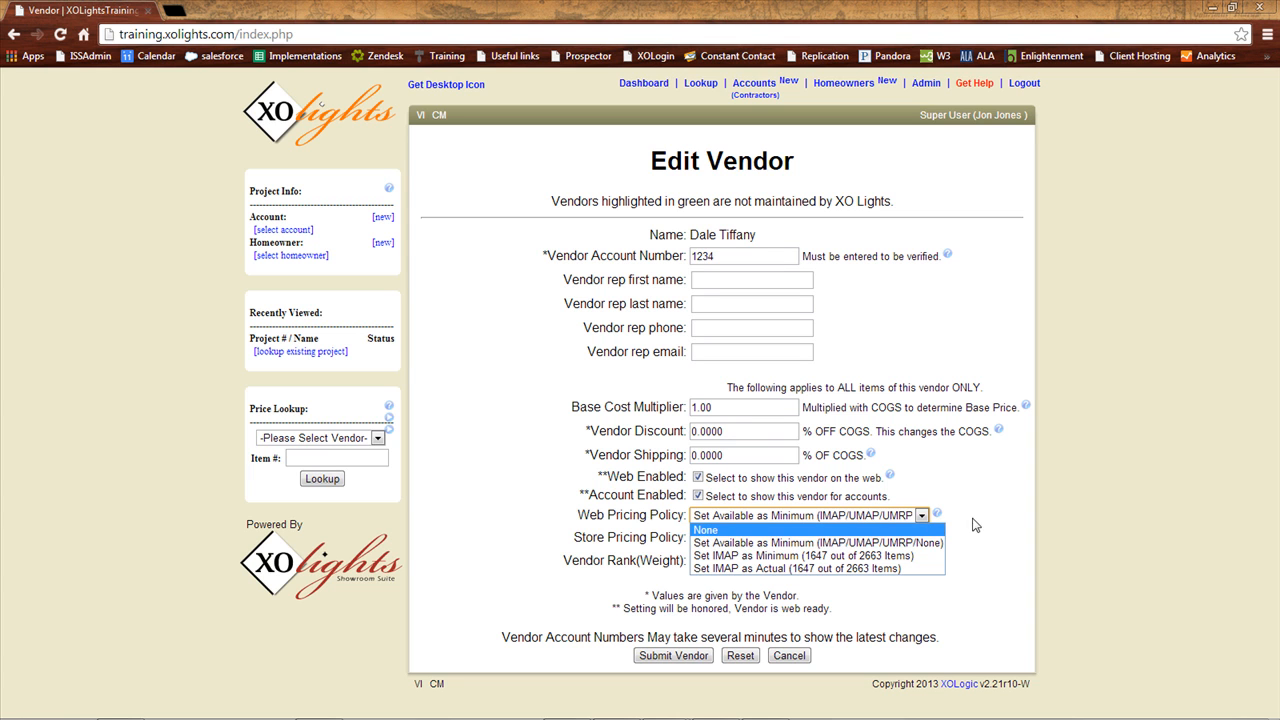
pyautogui.click(1000, 527)
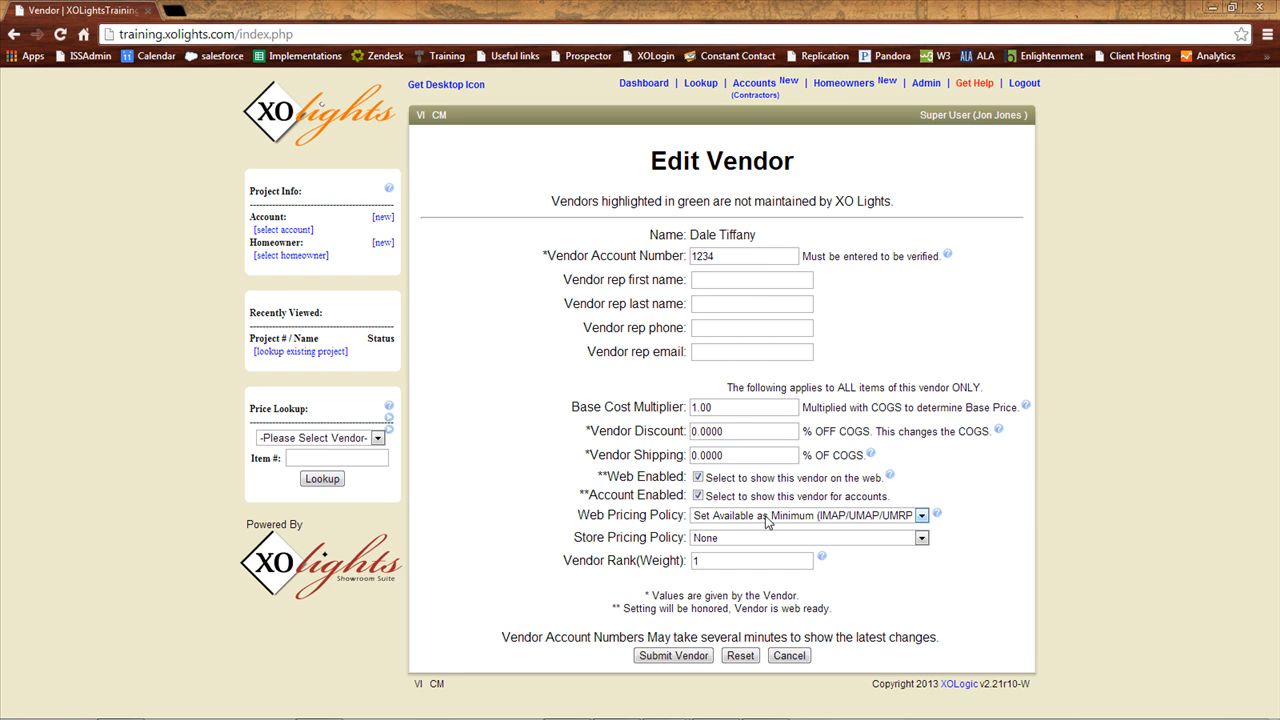
pyautogui.click(769, 541)
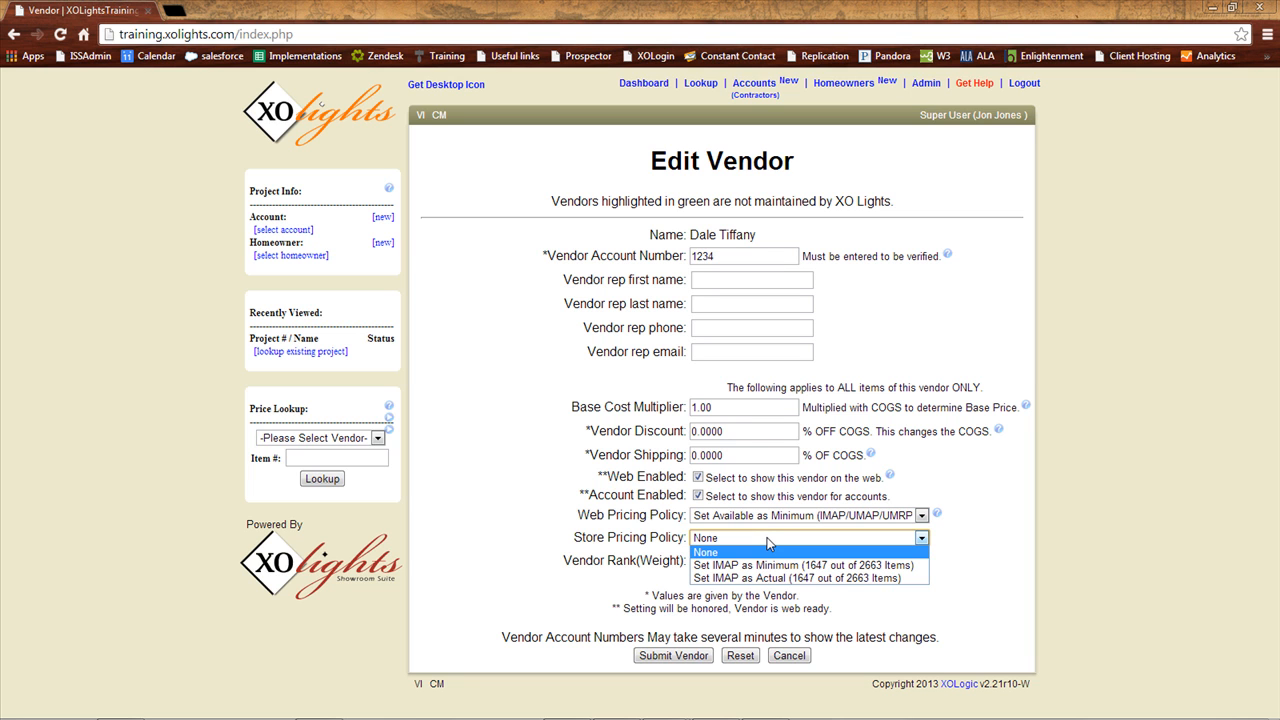
pyautogui.click(783, 515)
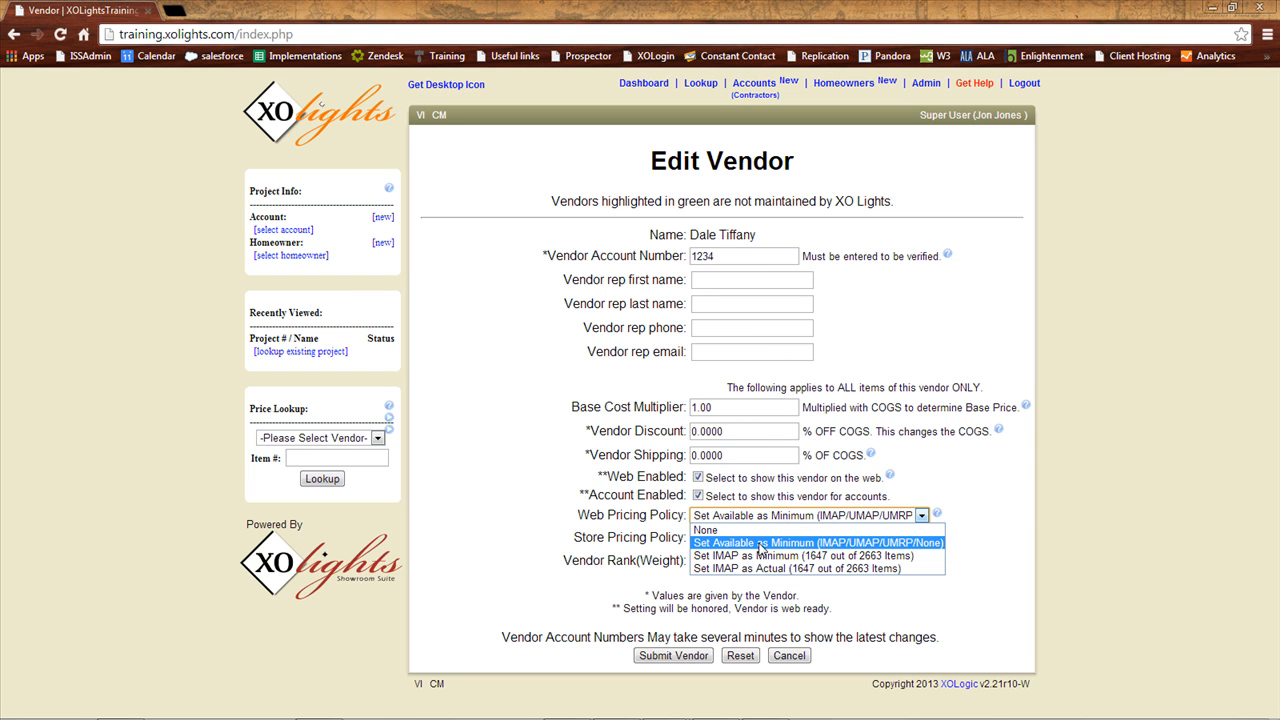
pyautogui.click(758, 543)
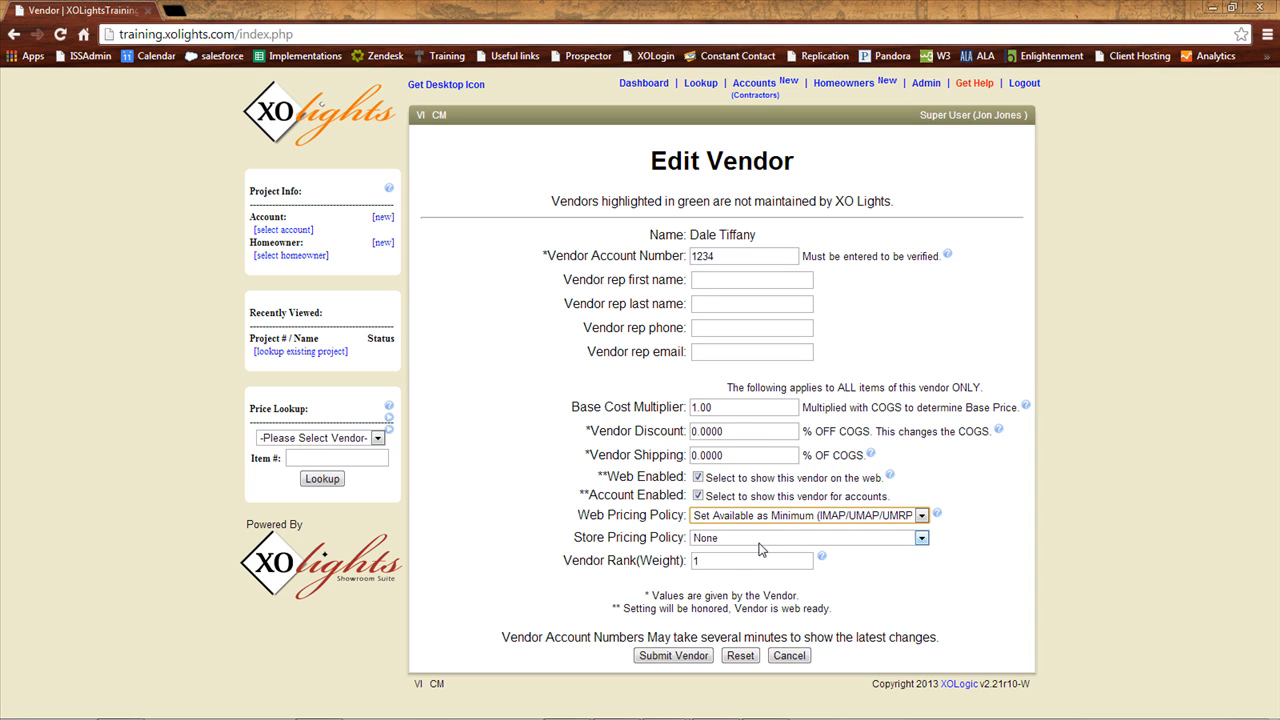
pyautogui.click(750, 534)
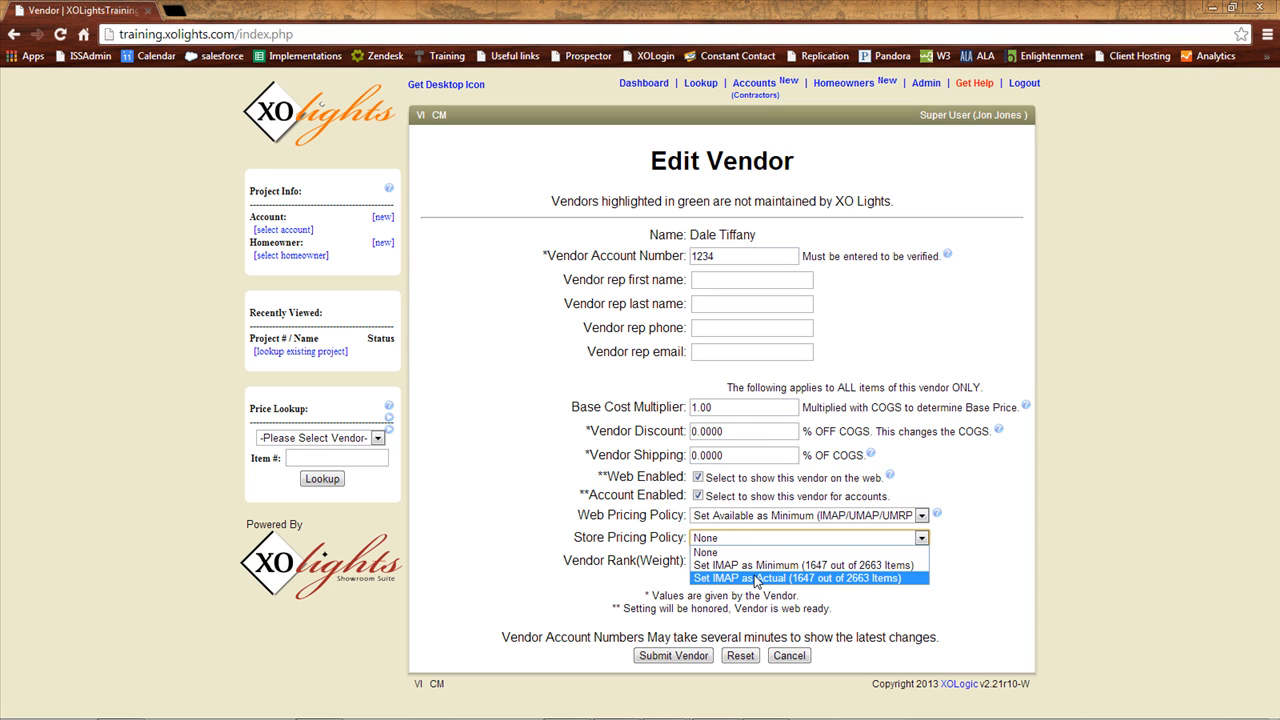
pyautogui.click(756, 566)
pyautogui.click(657, 537)
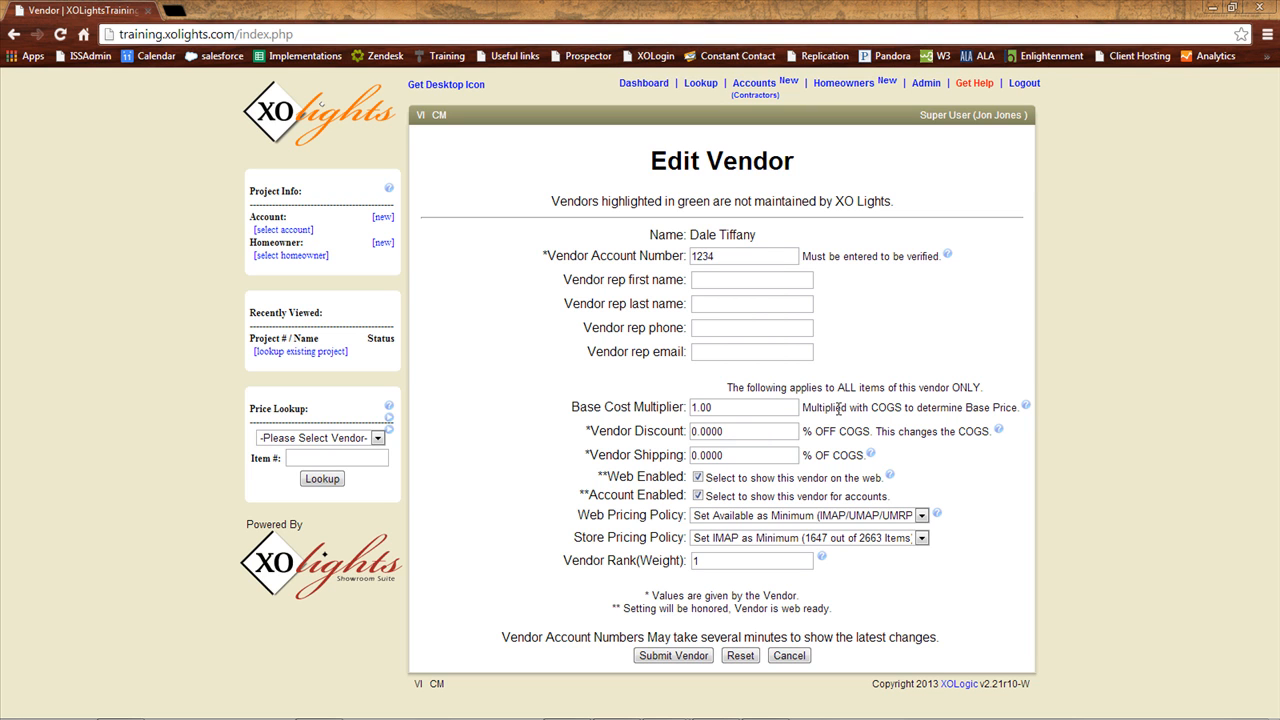
# Set Dale Tiffany's Vendor Discount to 55% and submit the vendor changes.
pyautogui.click(761, 437)
pyautogui.press('BackSpace')
pyautogui.press('BackSpace')
pyautogui.press('BackSpace')
pyautogui.press('BackSpace')
pyautogui.press('BackSpace')
pyautogui.press('BackSpace')
pyautogui.write('50')
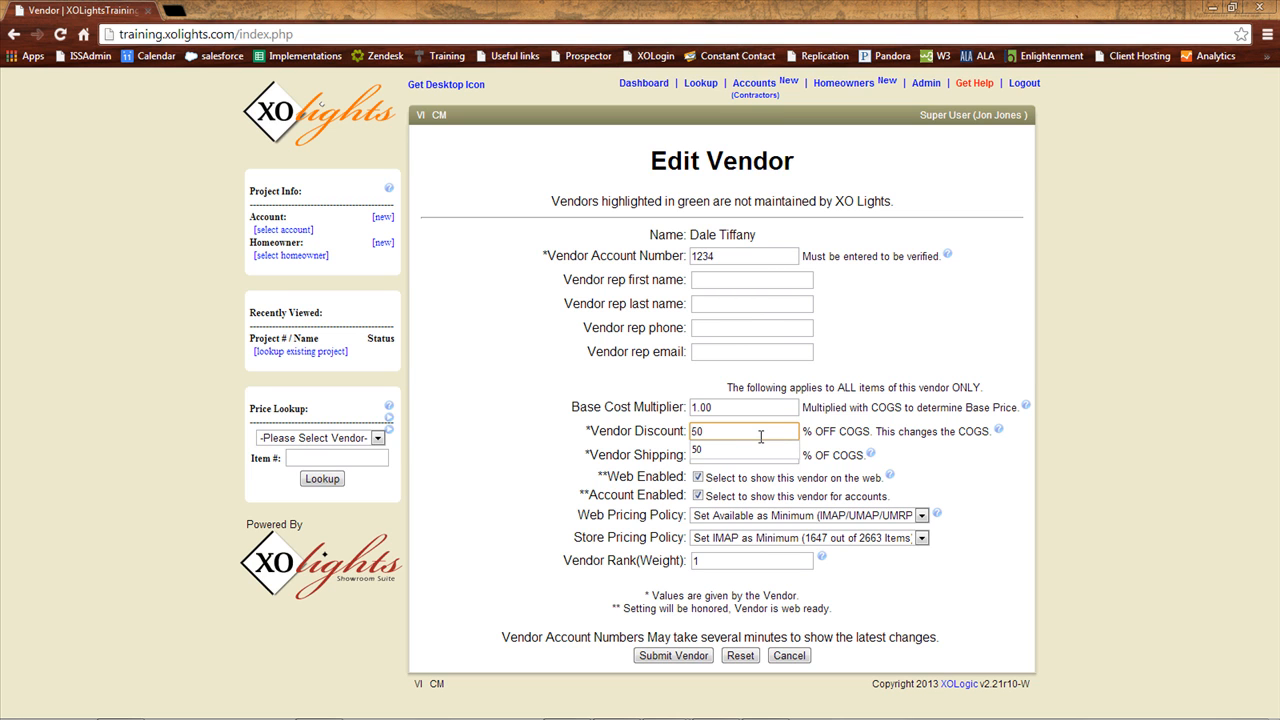
pyautogui.press('BackSpace')
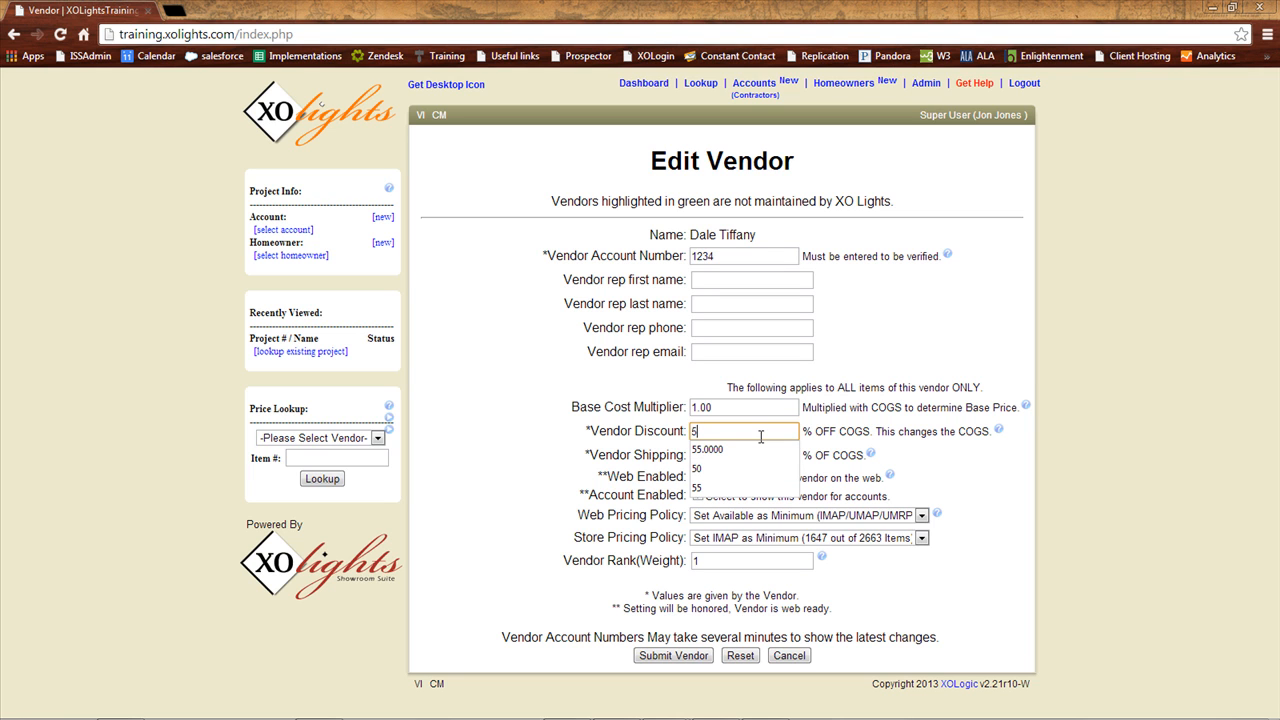
pyautogui.write('5')
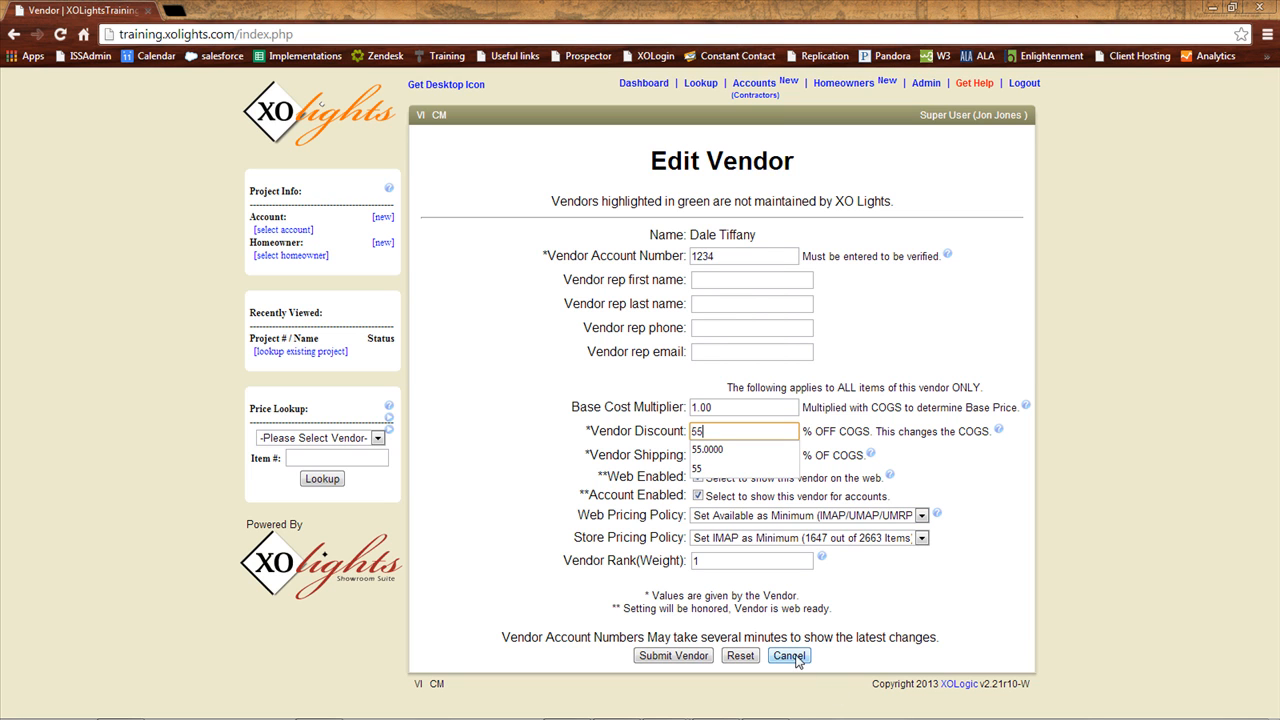
pyautogui.click(673, 656)
# Review the whole vendor list, including the options for exporting and adding vendors.
pyautogui.scroll(-1, 696, 662)
pyautogui.moveTo(1278, 237); pyautogui.dragTo(1278, 317)
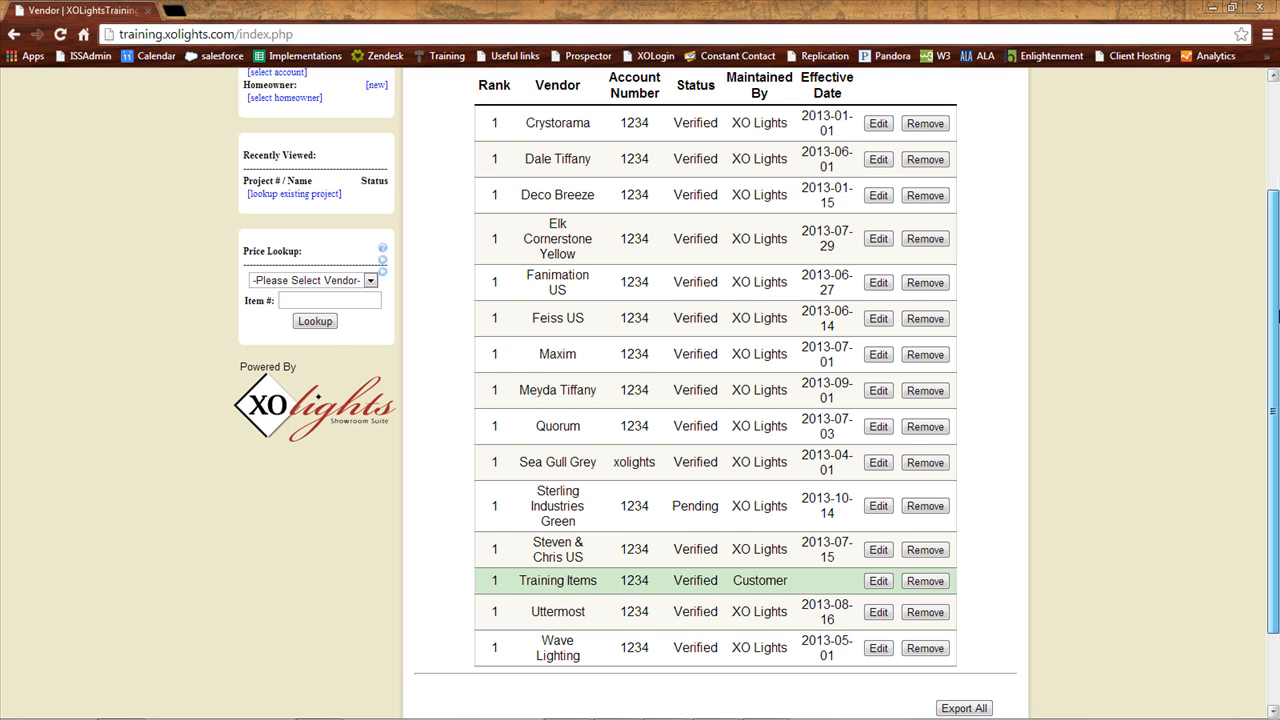
pyautogui.moveTo(1278, 317); pyautogui.dragTo(1277, 408)
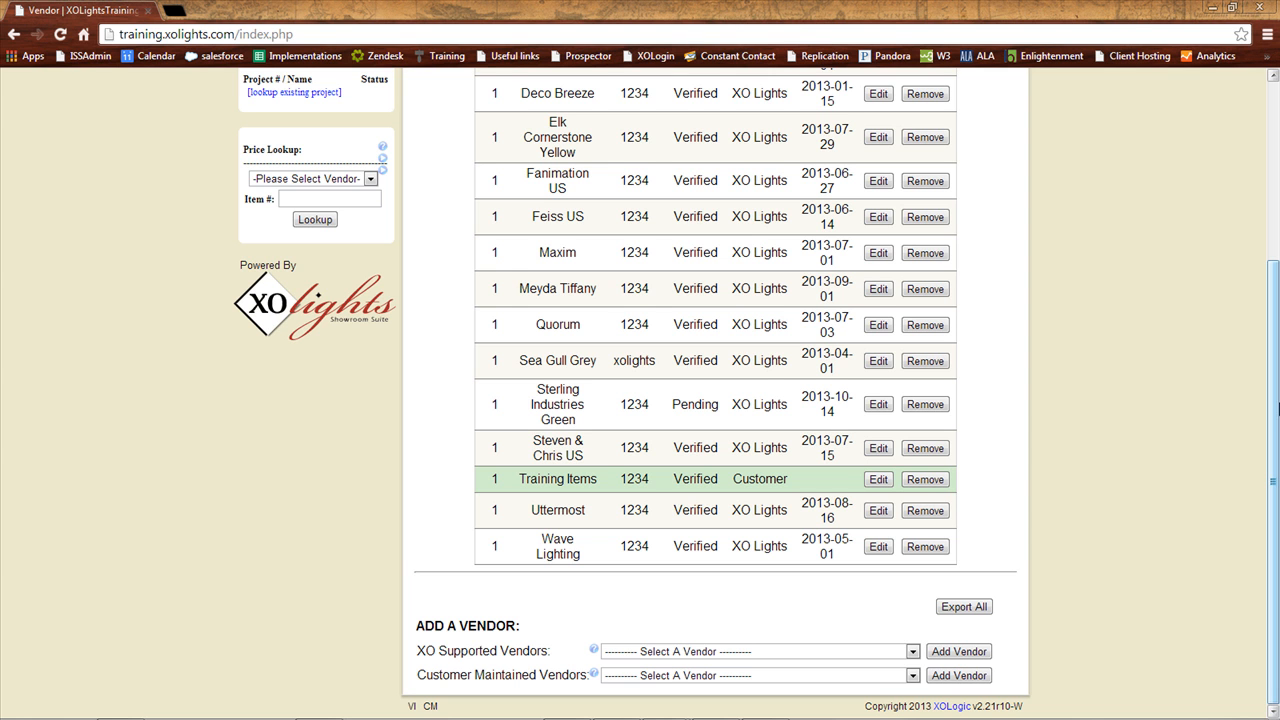
pyautogui.moveTo(1278, 405); pyautogui.dragTo(1278, 365)
pyautogui.scroll(1, 1277, 245)
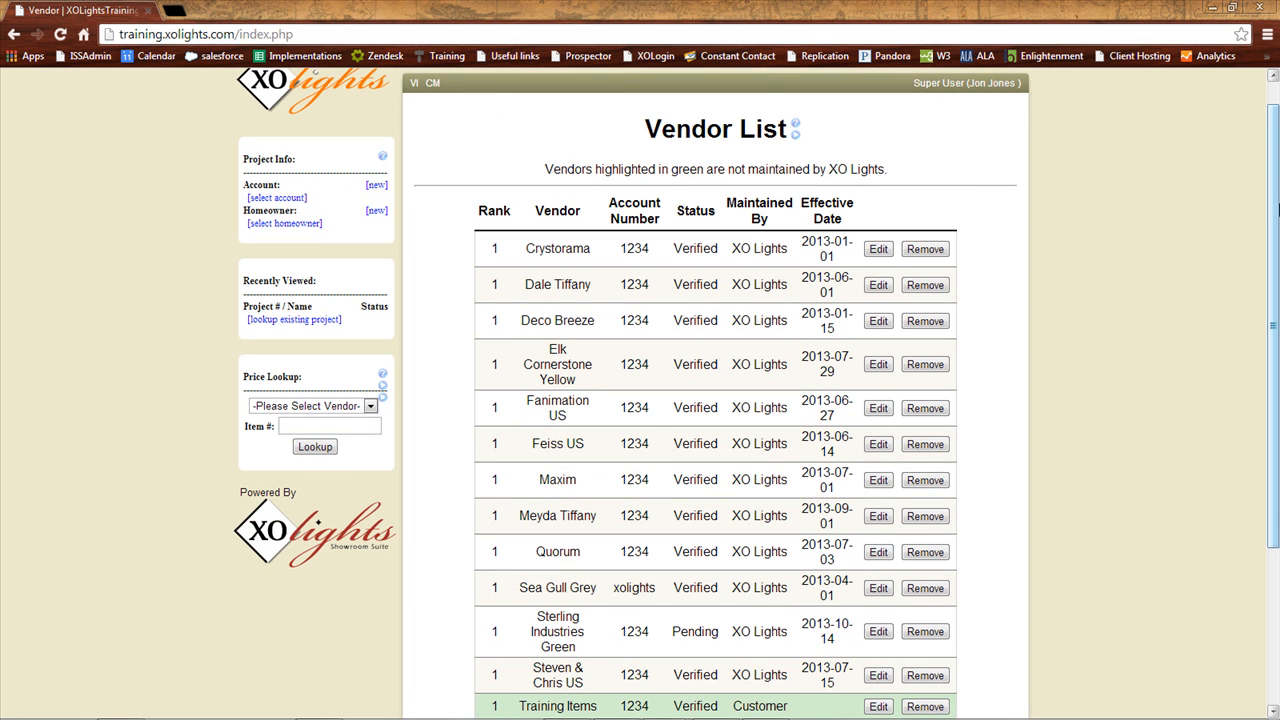
pyautogui.scroll(-2, 1277, 365)
pyautogui.scroll(-1, 1277, 365)
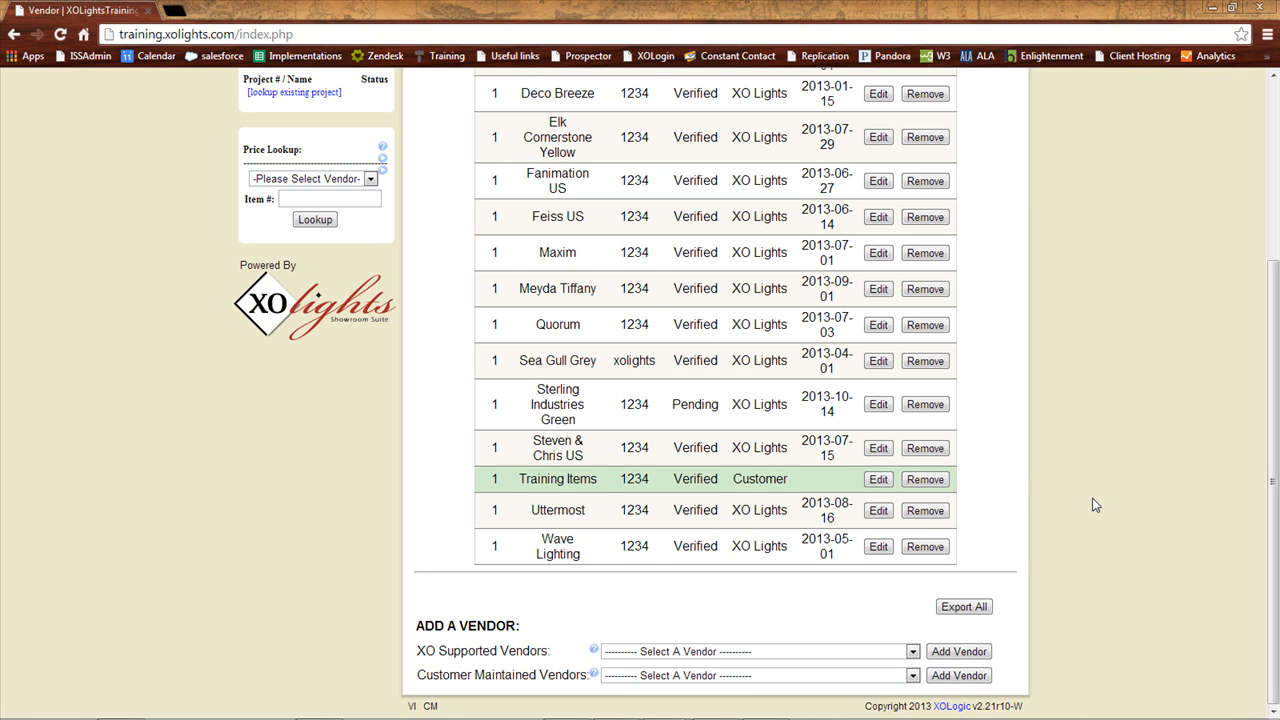
# View the item markup settings and examine the Tier Markup in the Web Orders account's information.
pyautogui.moveTo(1277, 574); pyautogui.dragTo(1277, 308)
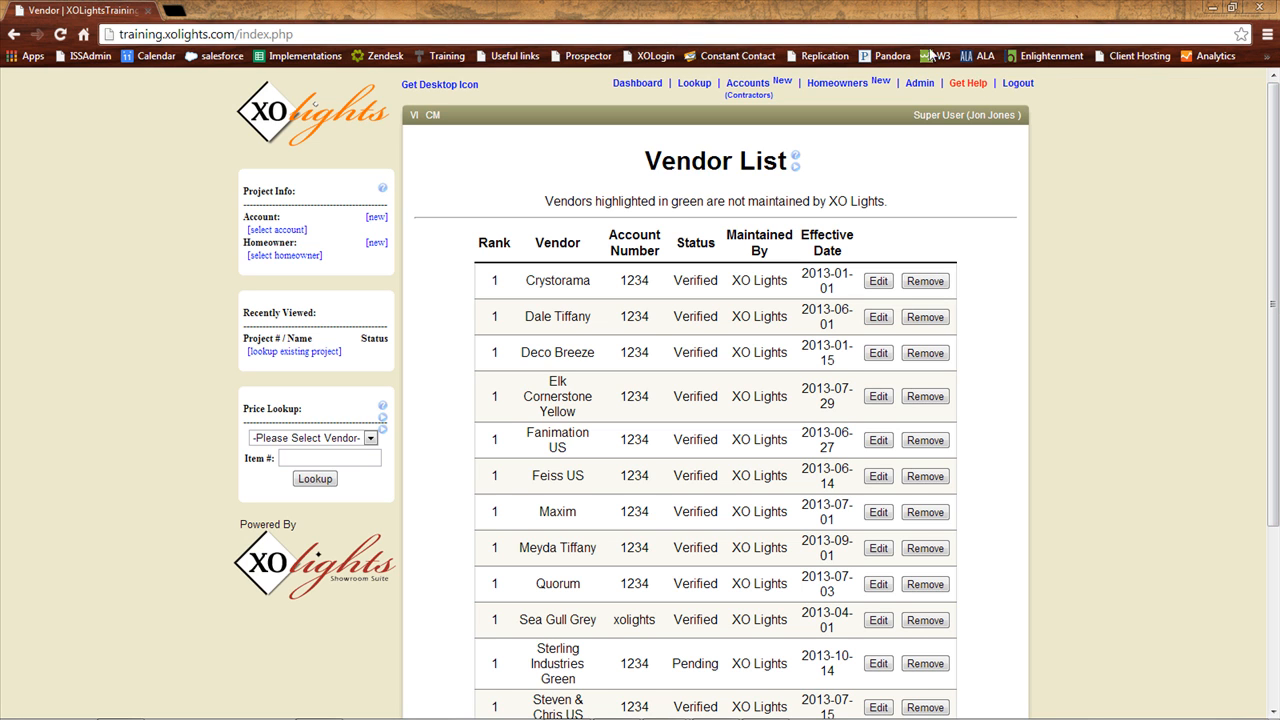
pyautogui.click(921, 87)
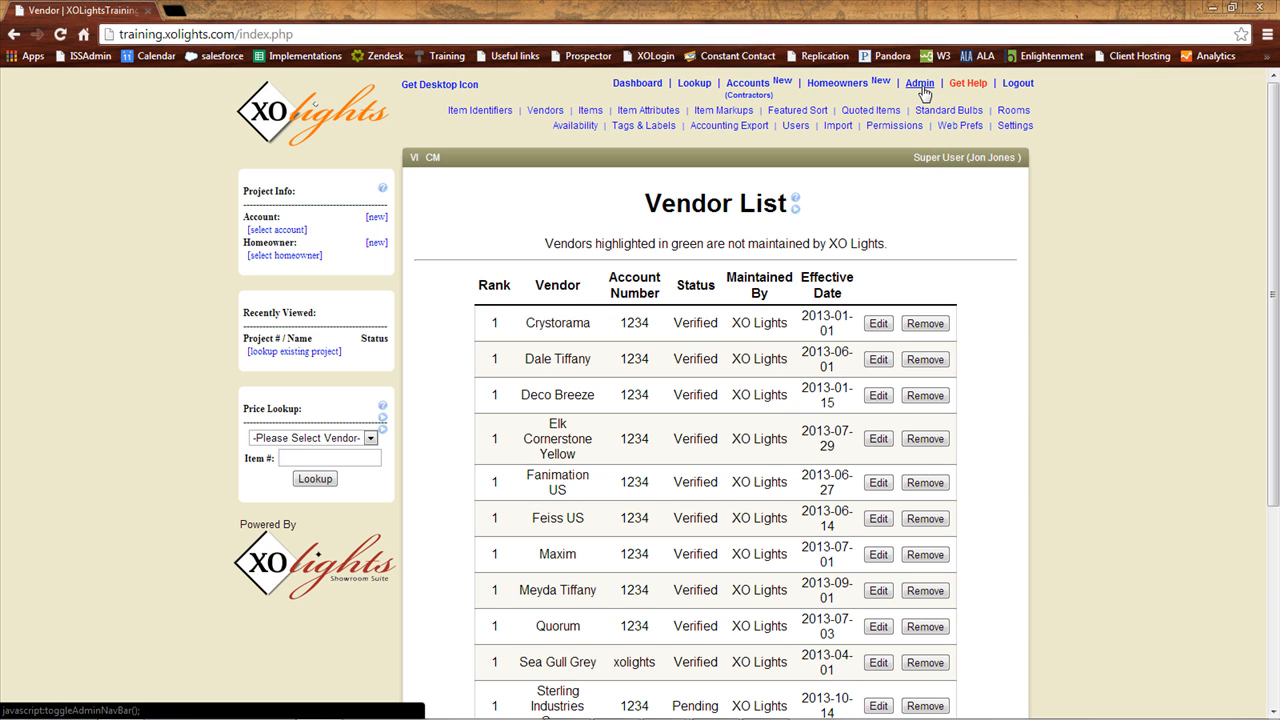
pyautogui.click(735, 113)
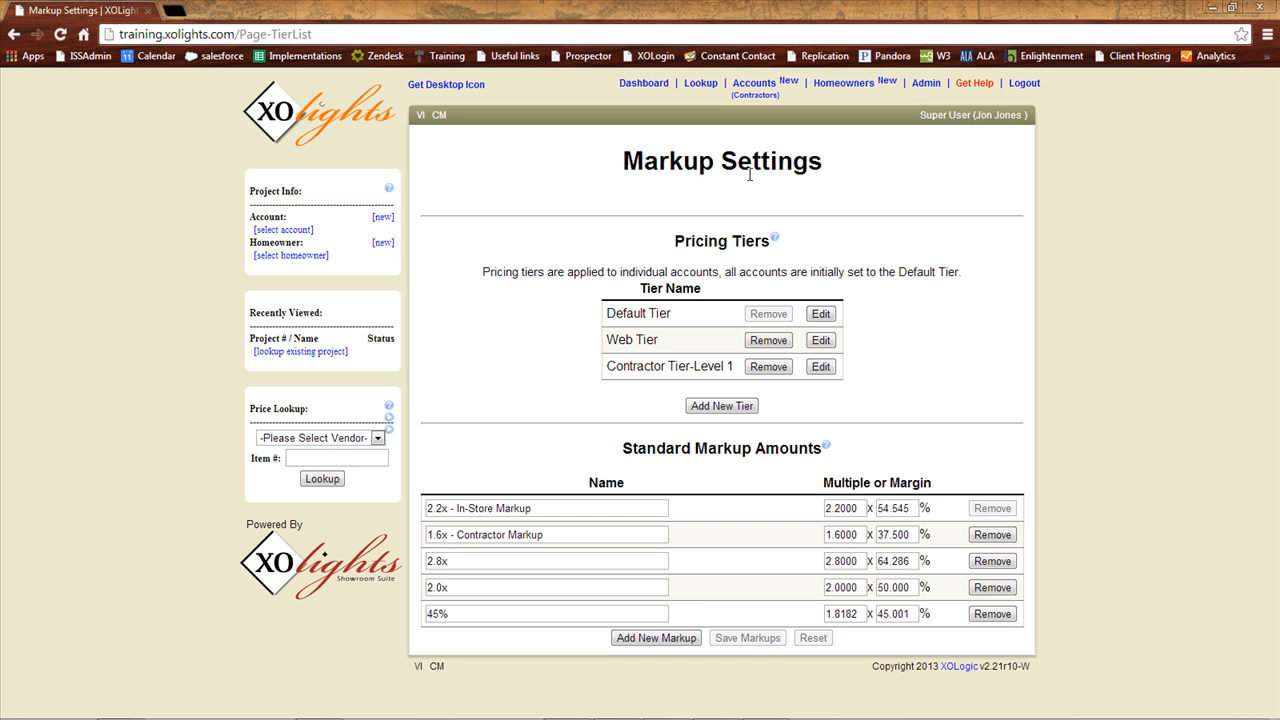
pyautogui.click(756, 86)
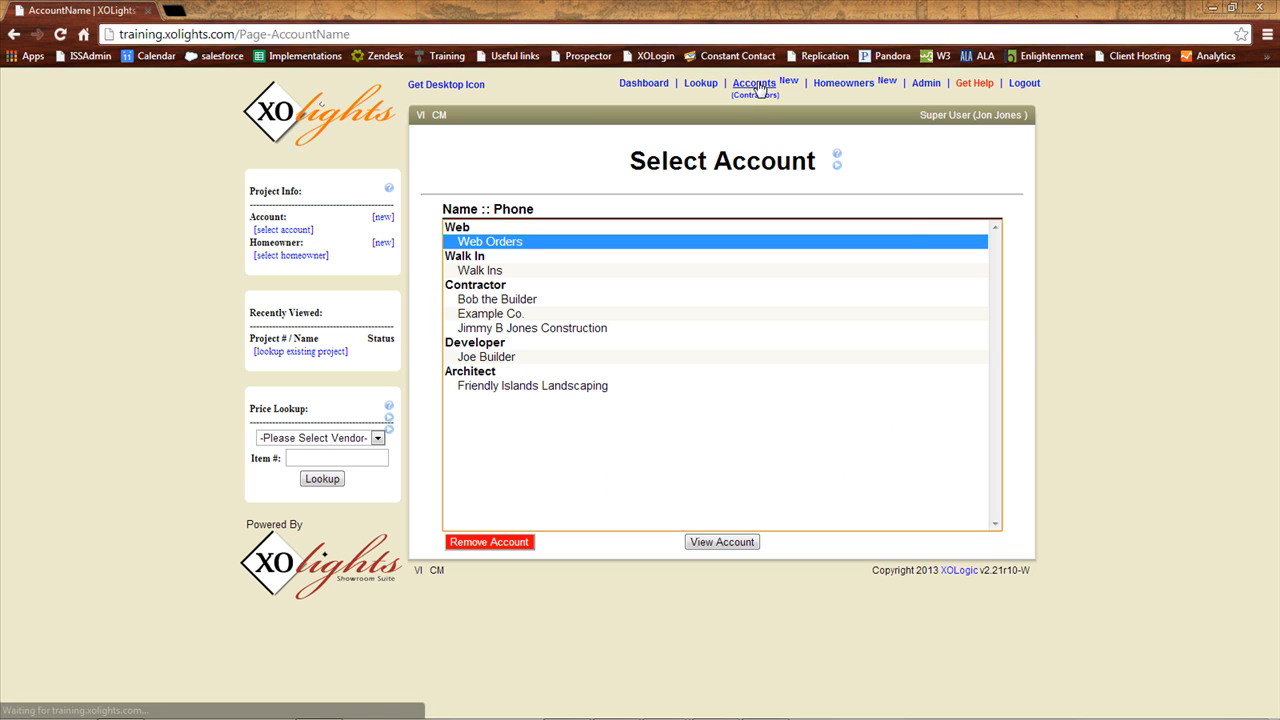
pyautogui.doubleClick(471, 244)
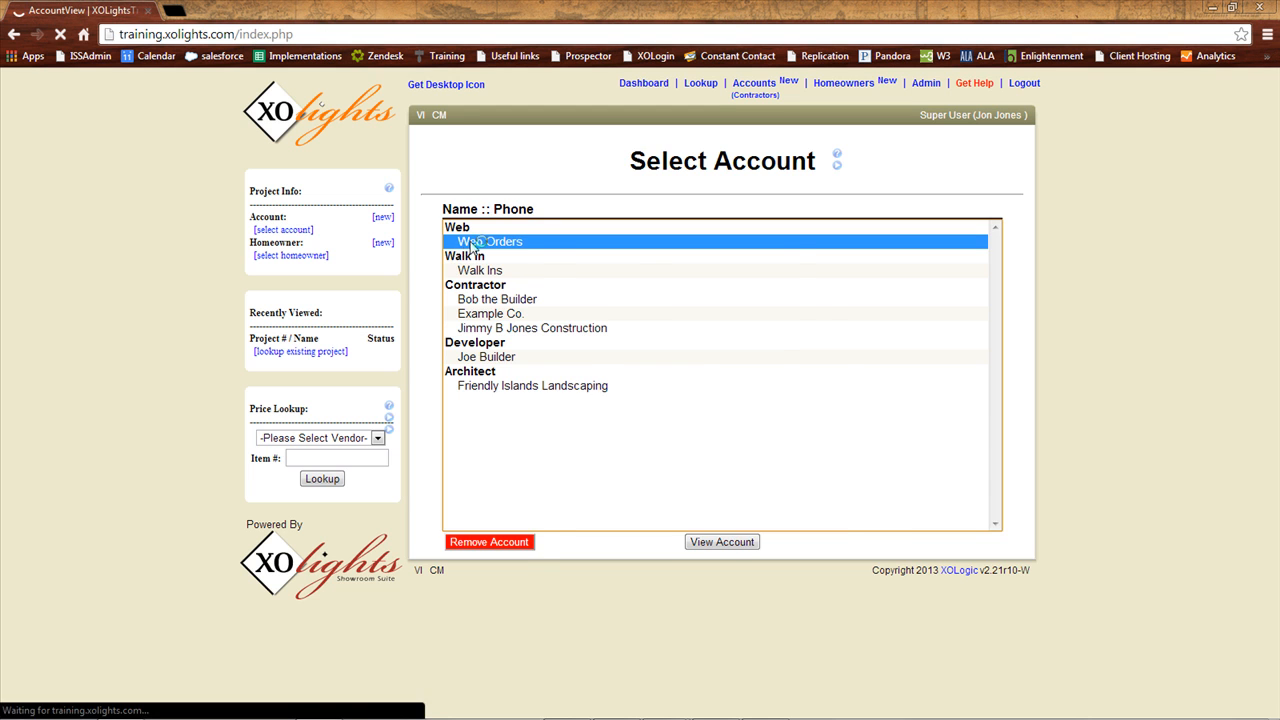
pyautogui.click(763, 331)
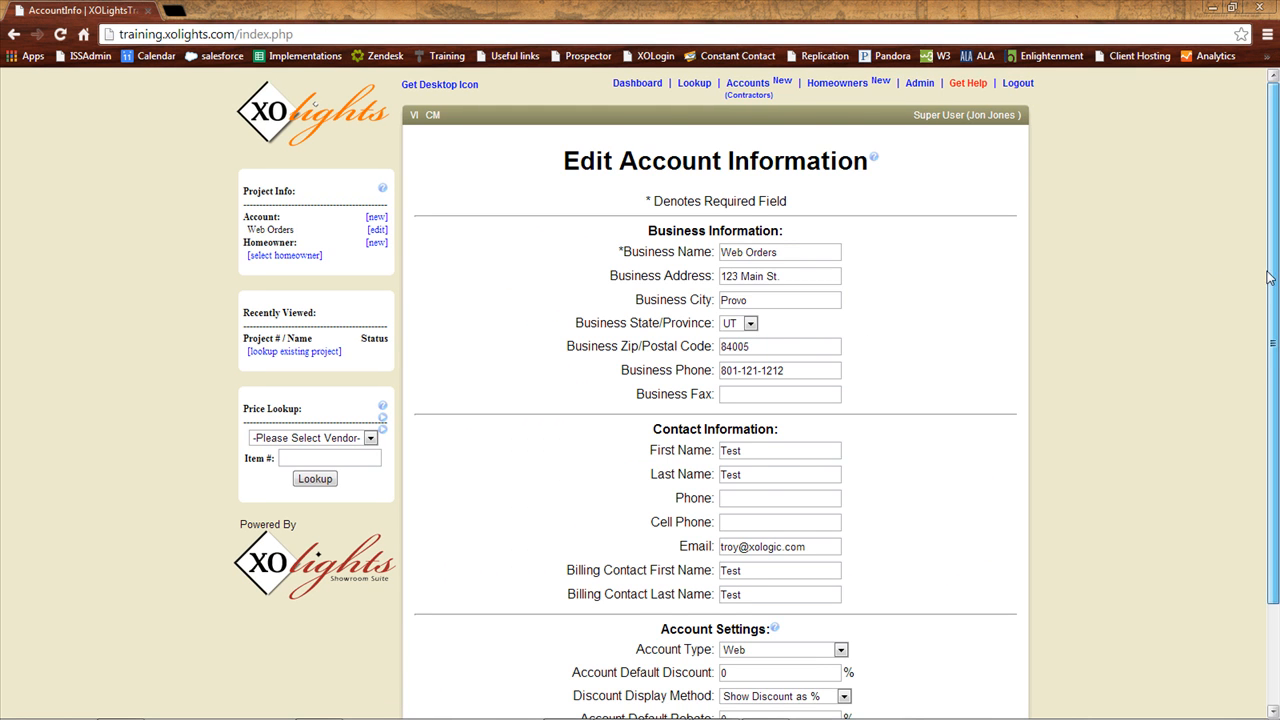
pyautogui.scroll(-3, 986, 450)
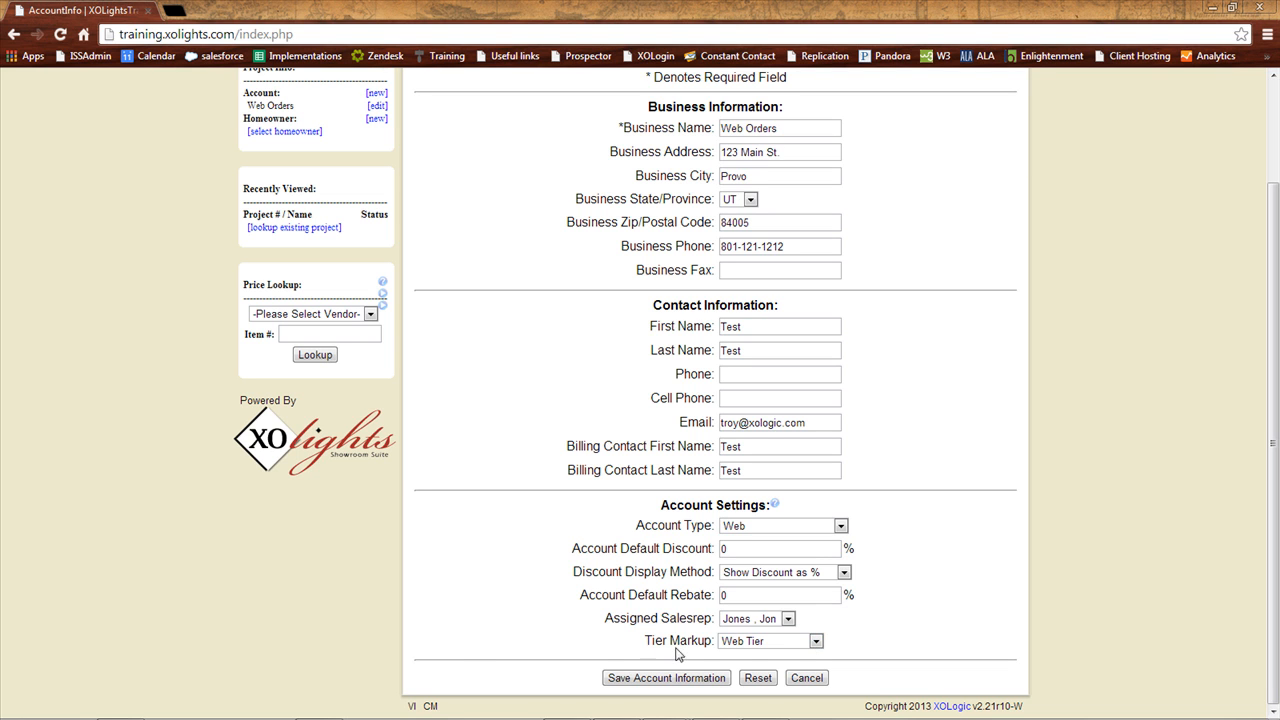
pyautogui.moveTo(1278, 513); pyautogui.dragTo(1262, 208)
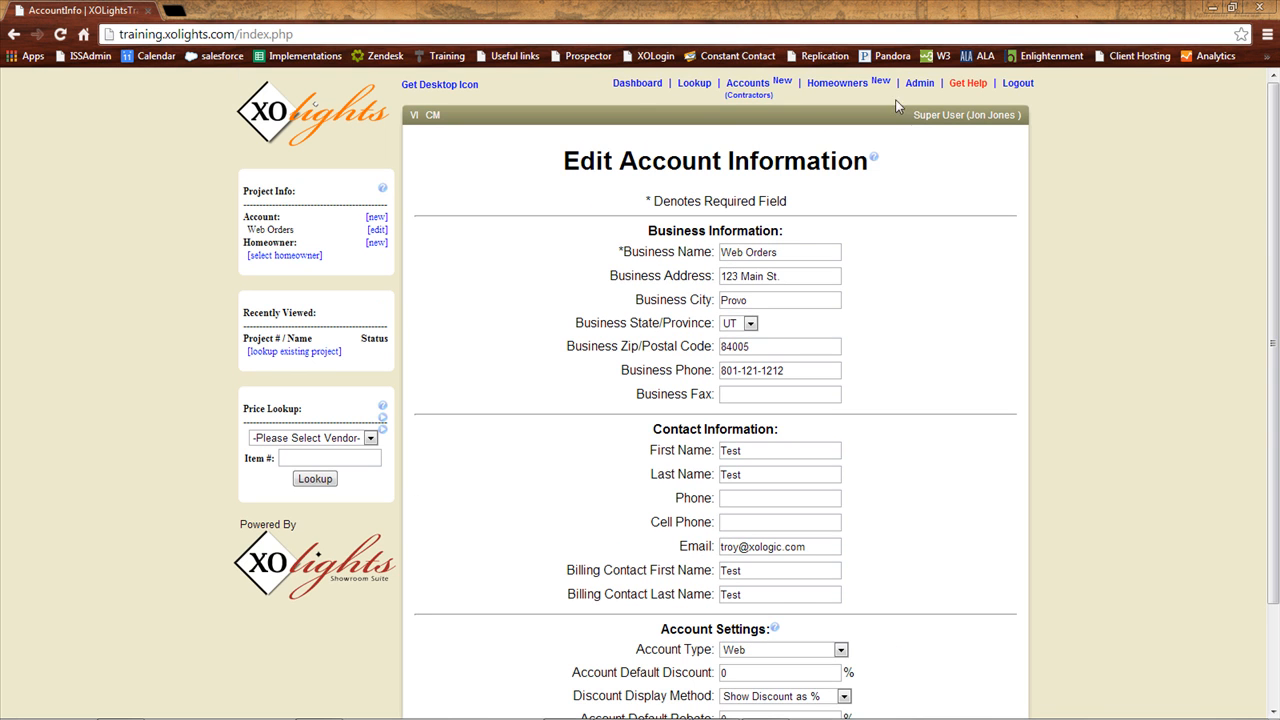
# Open the Default Tier from the item markup settings for editing and show its markup filter details.
pyautogui.moveTo(919, 85)
pyautogui.click(717, 111)
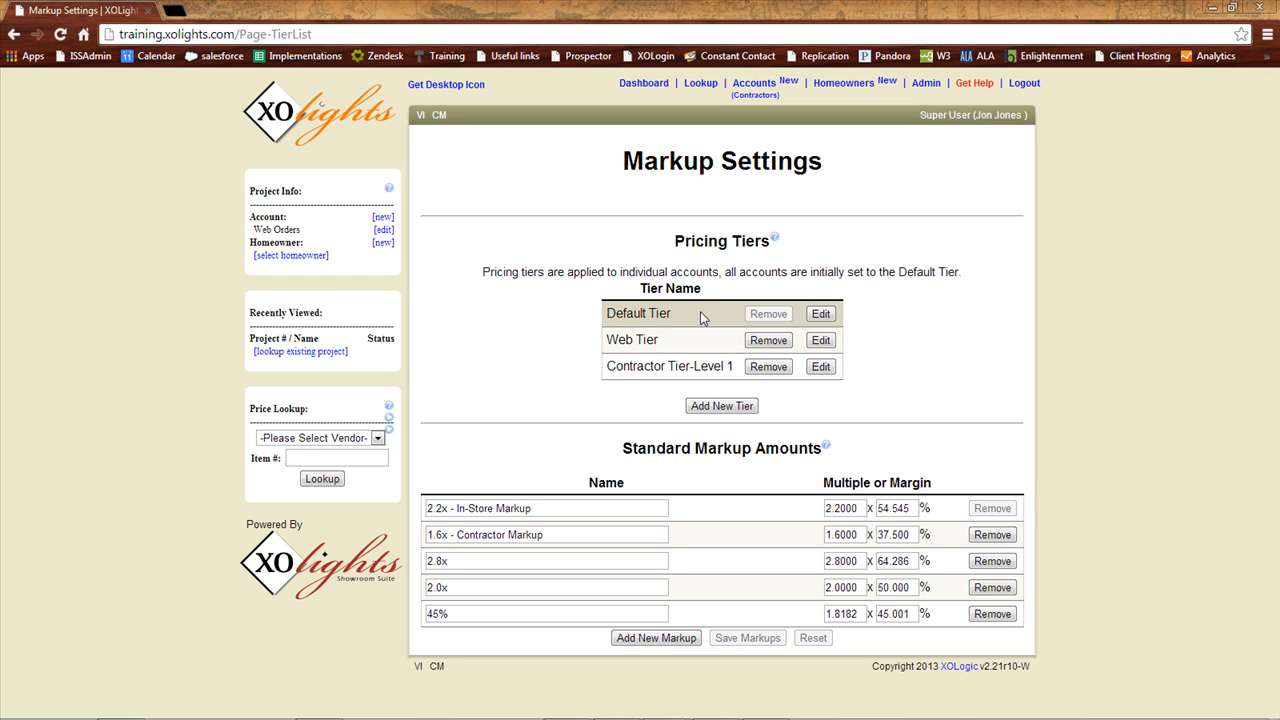
pyautogui.click(821, 314)
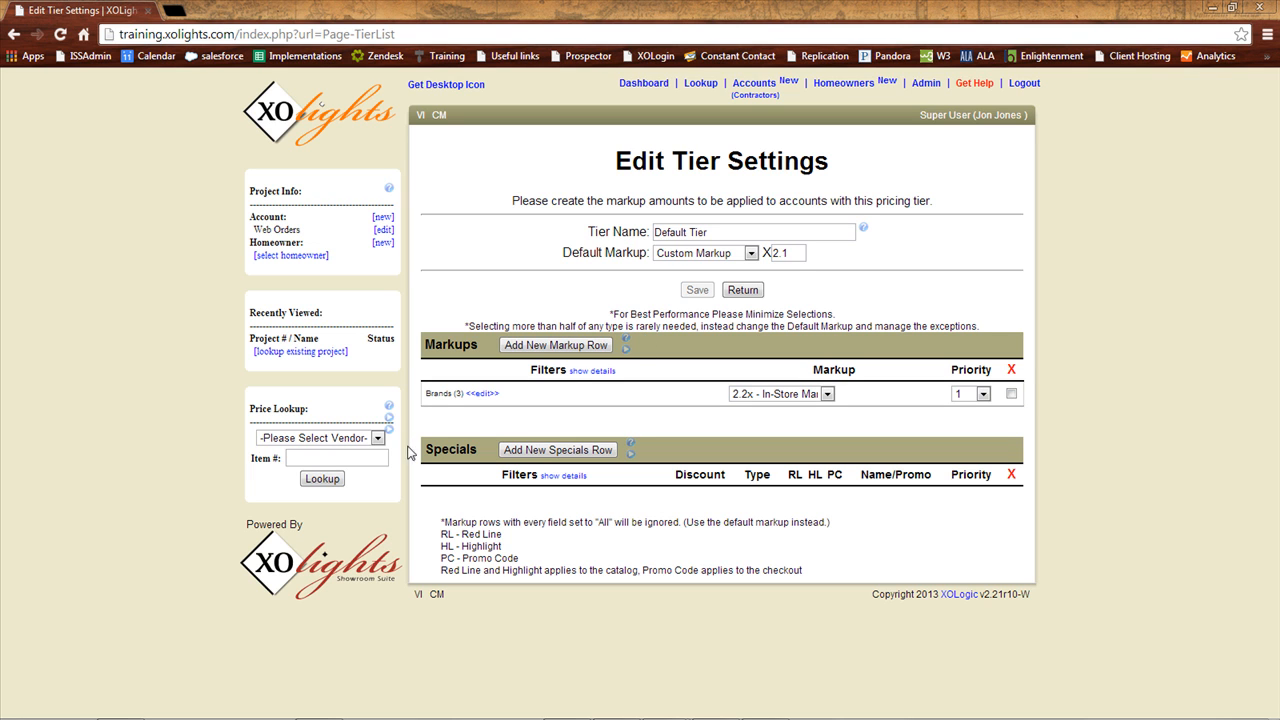
pyautogui.click(596, 372)
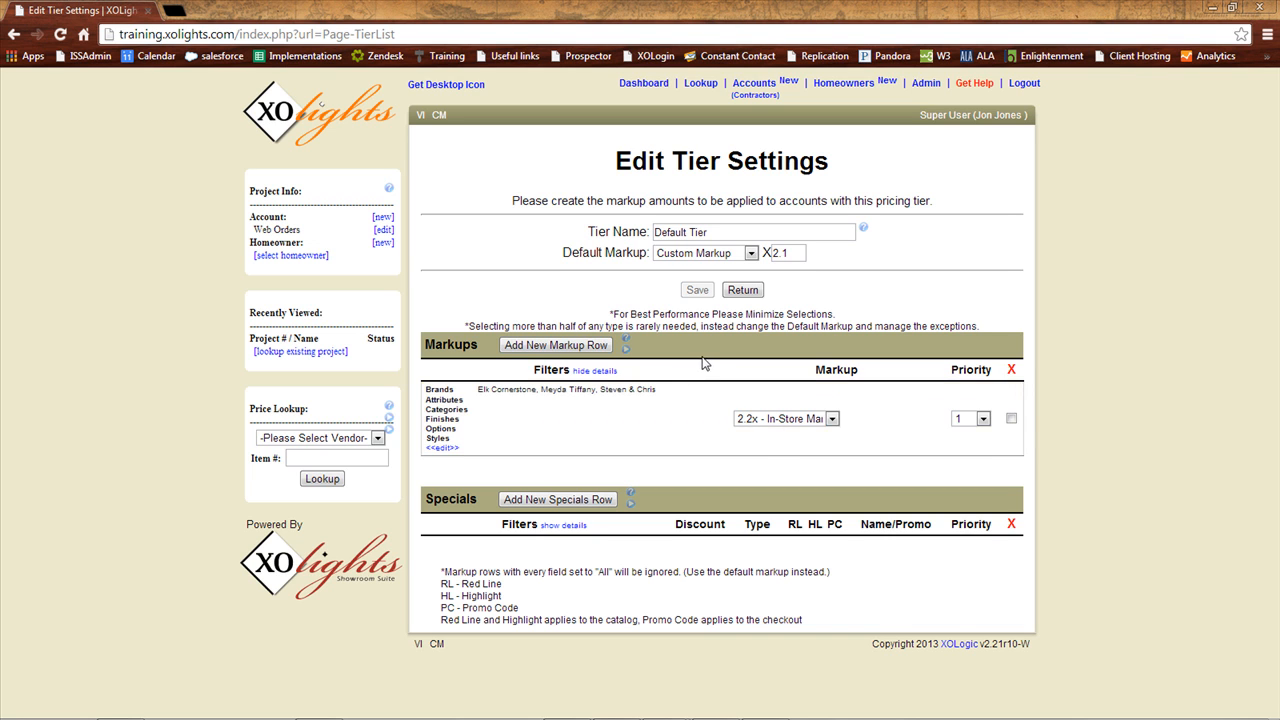
# Add a markup row to the Default Tier filtered to the Meyda Tiffany brand, with a 2.0x markup.
pyautogui.click(598, 348)
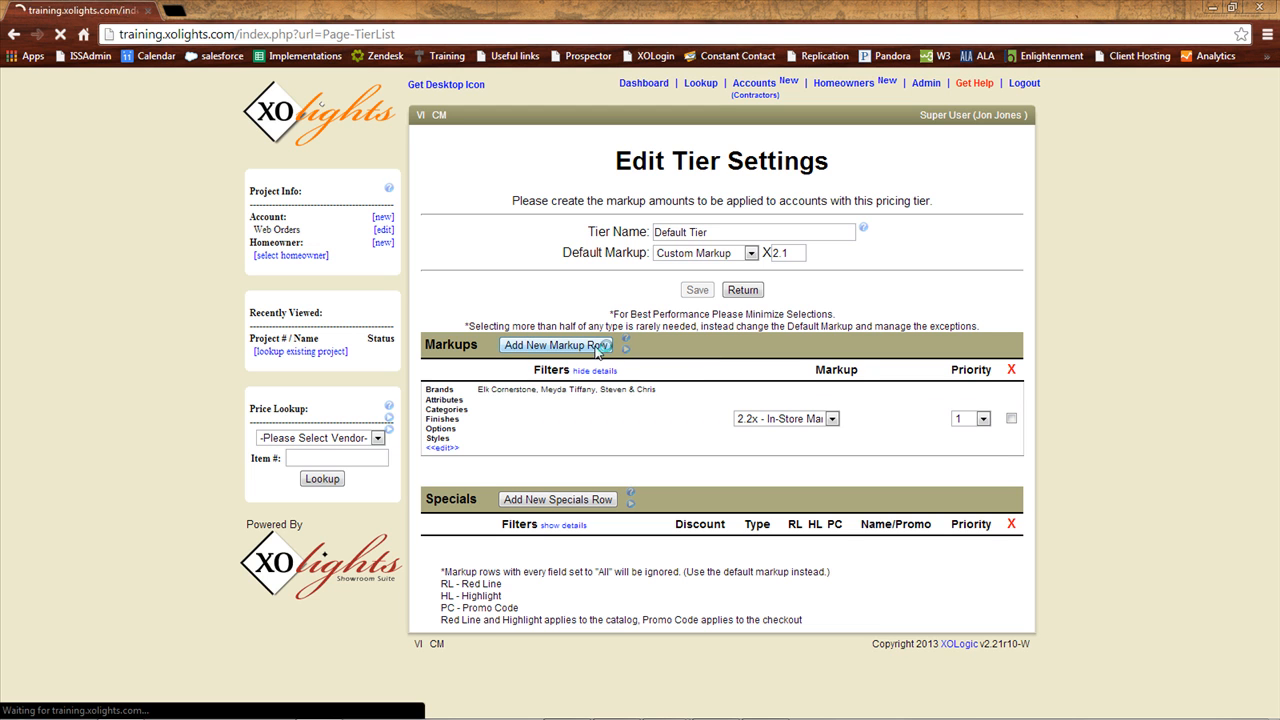
pyautogui.click(447, 418)
pyautogui.click(508, 218)
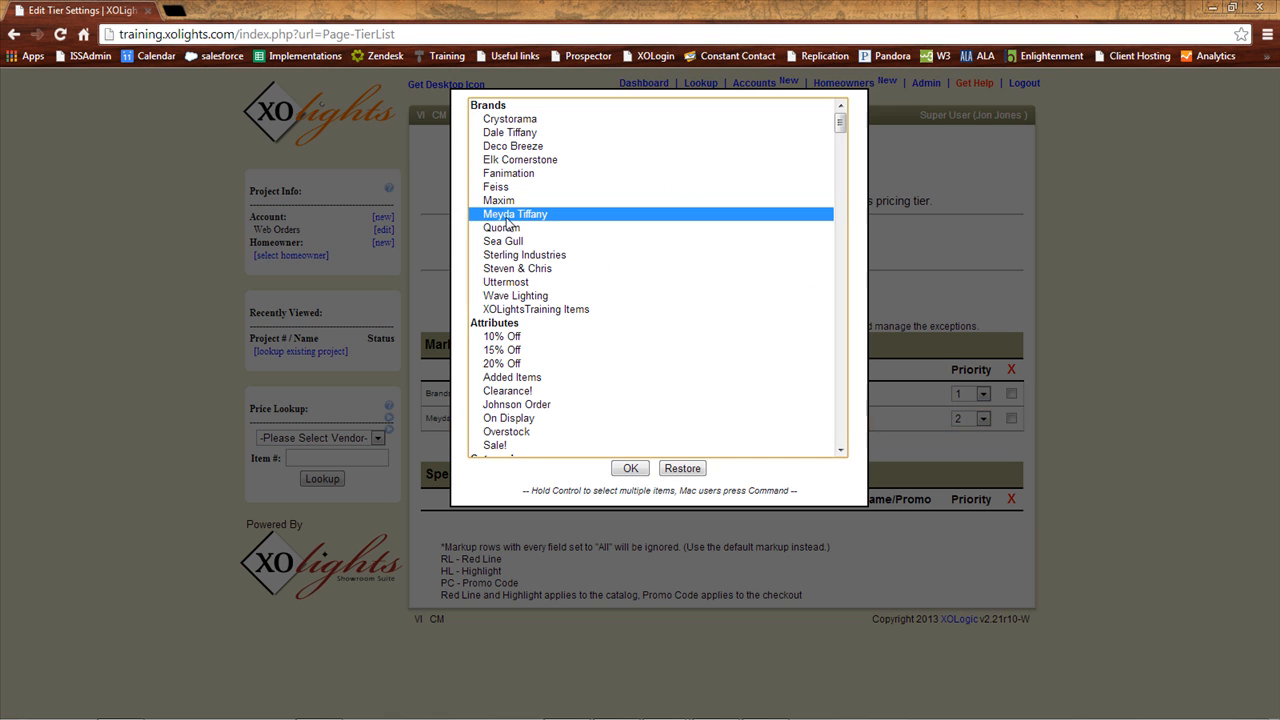
pyautogui.click(629, 470)
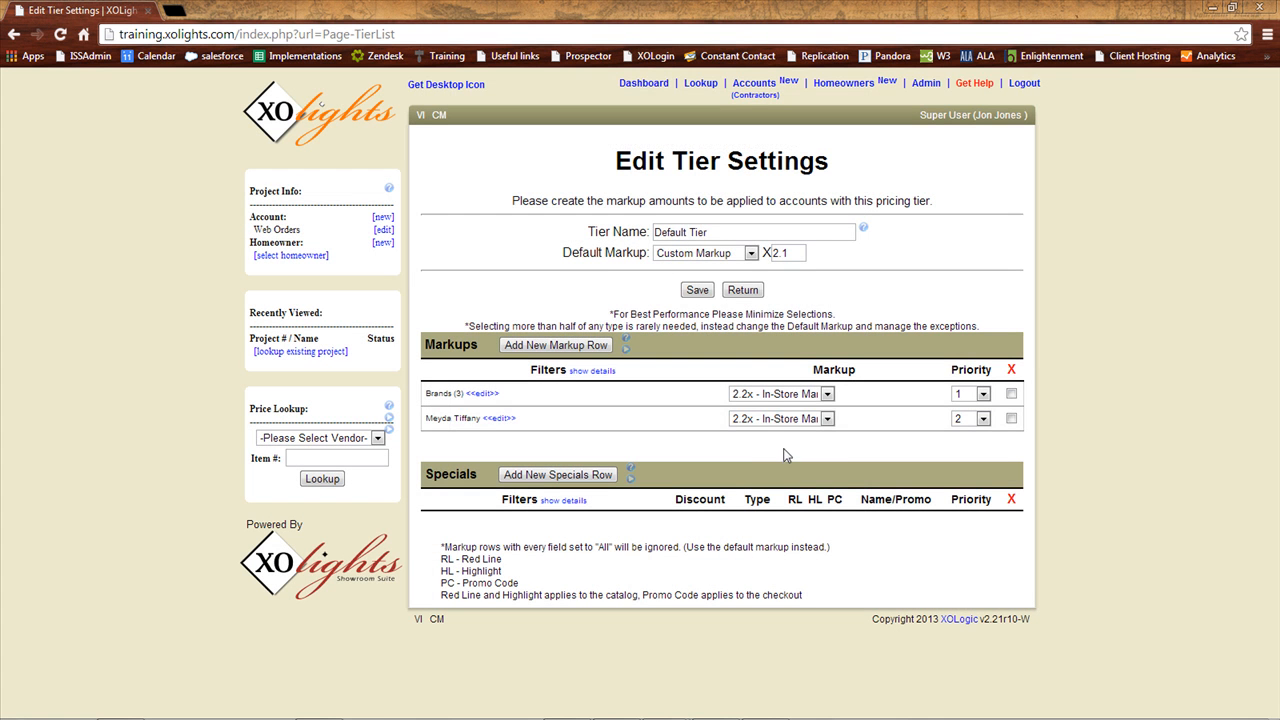
pyautogui.click(797, 420)
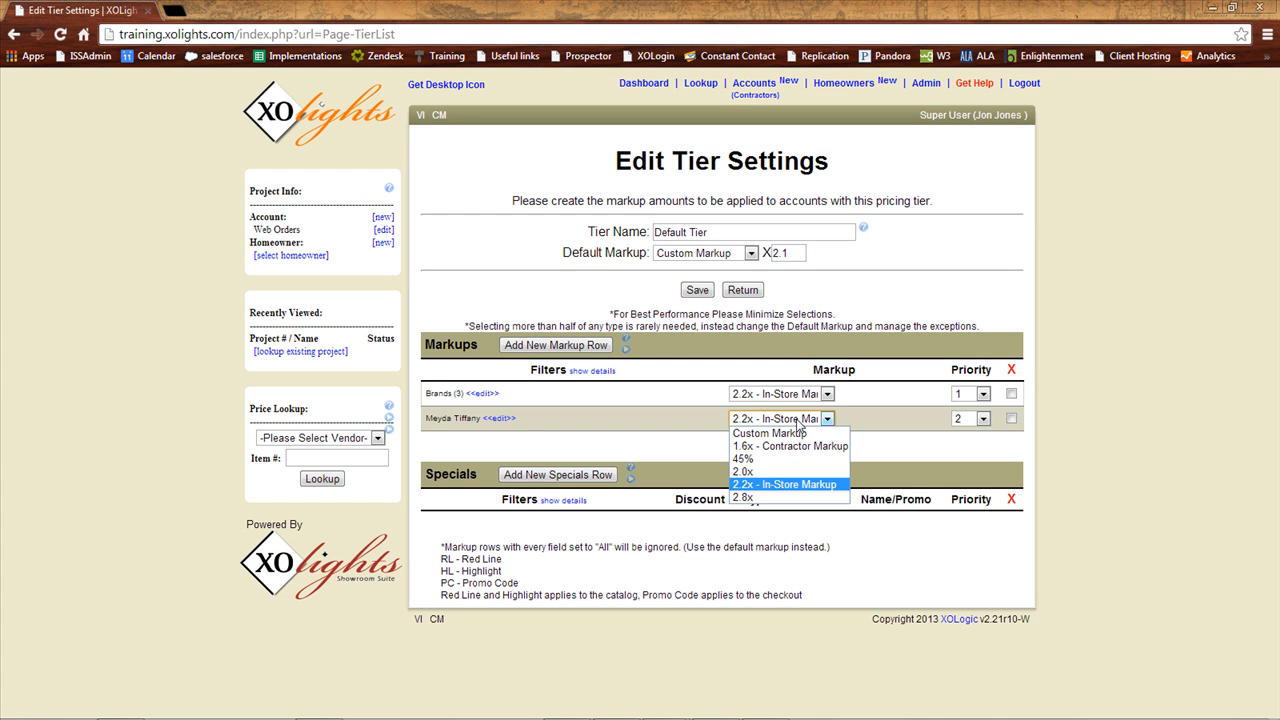
pyautogui.click(793, 471)
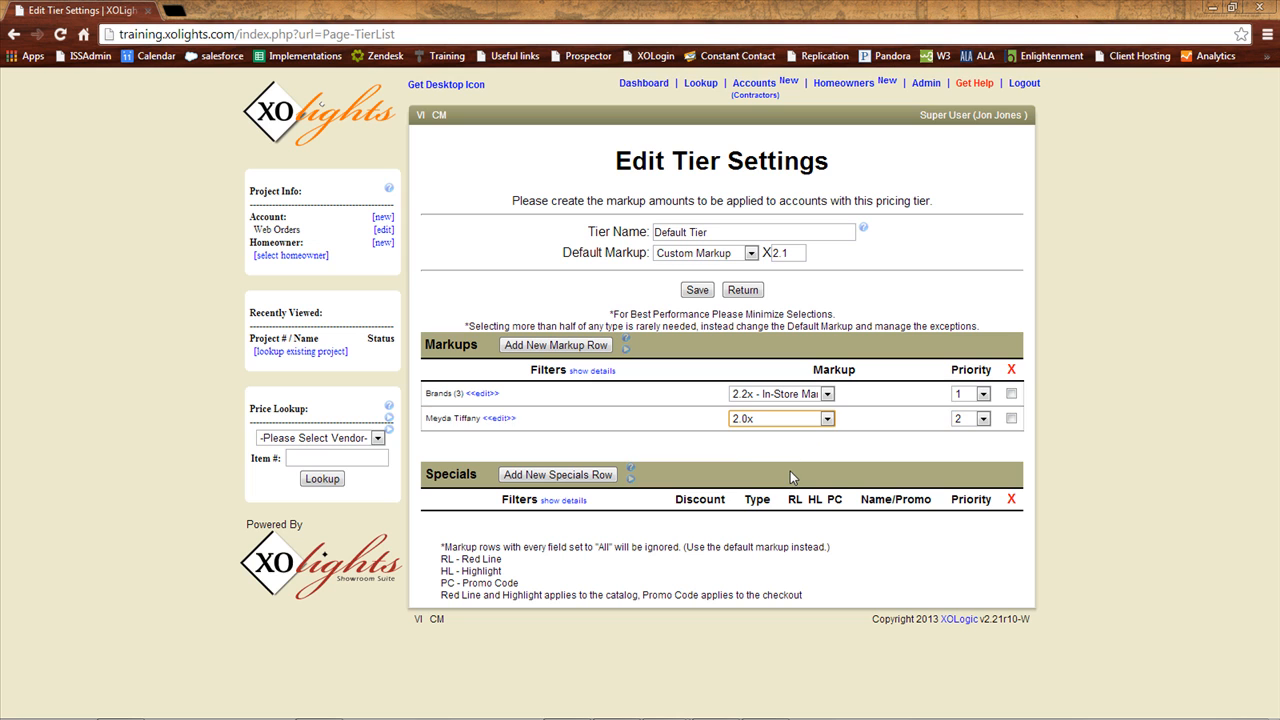
# Switch the Meyda Tiffany row to a custom markup of 2.0 and save the tier.
pyautogui.click(787, 421)
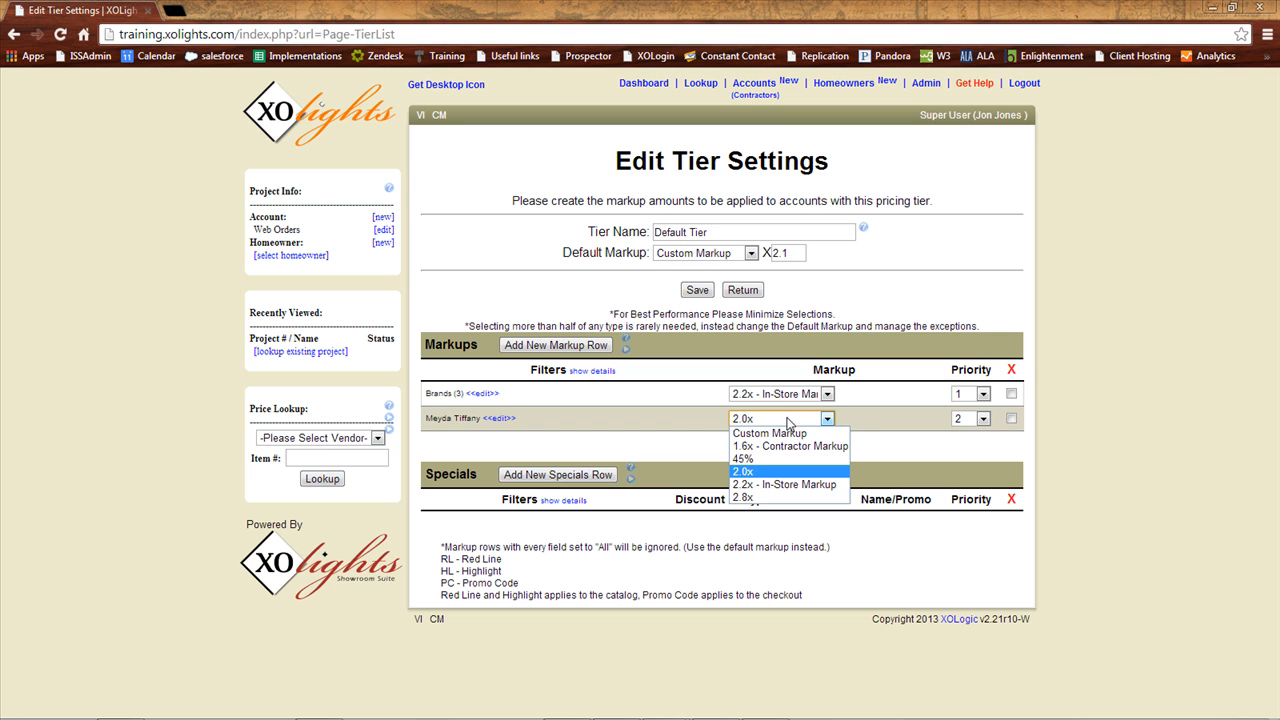
pyautogui.click(783, 433)
pyautogui.click(857, 418)
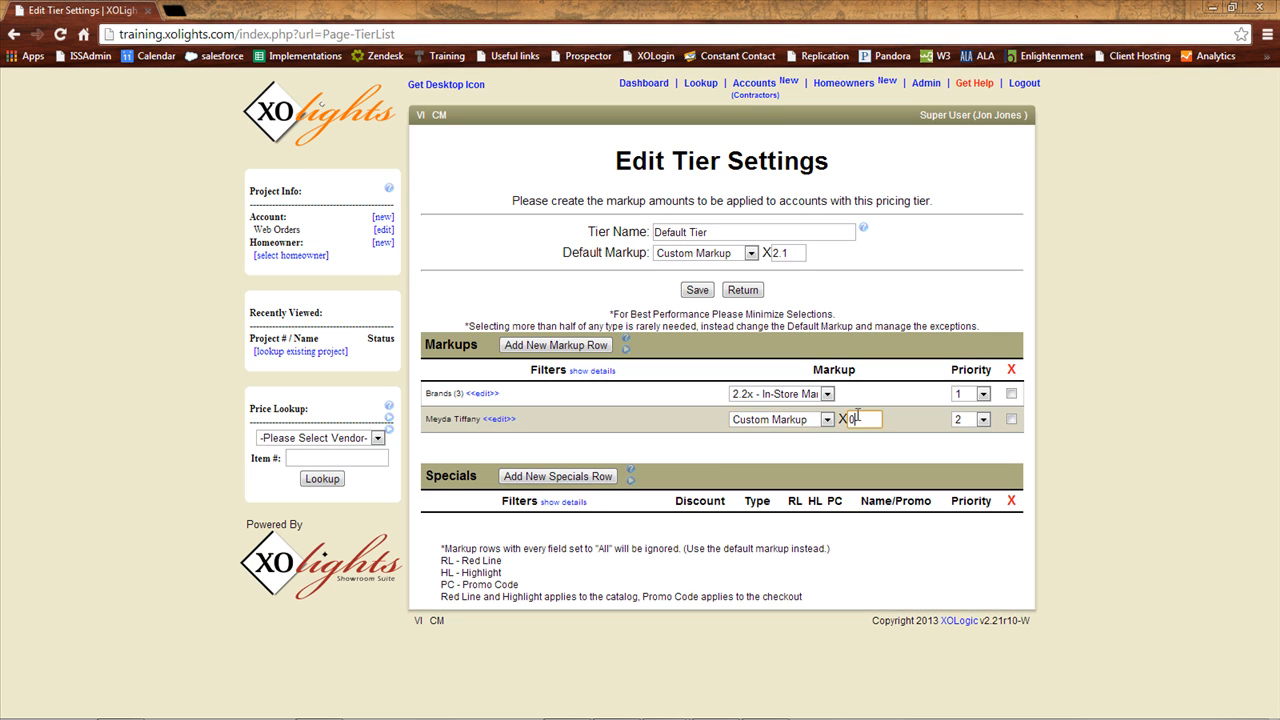
pyautogui.rightClick(805, 424)
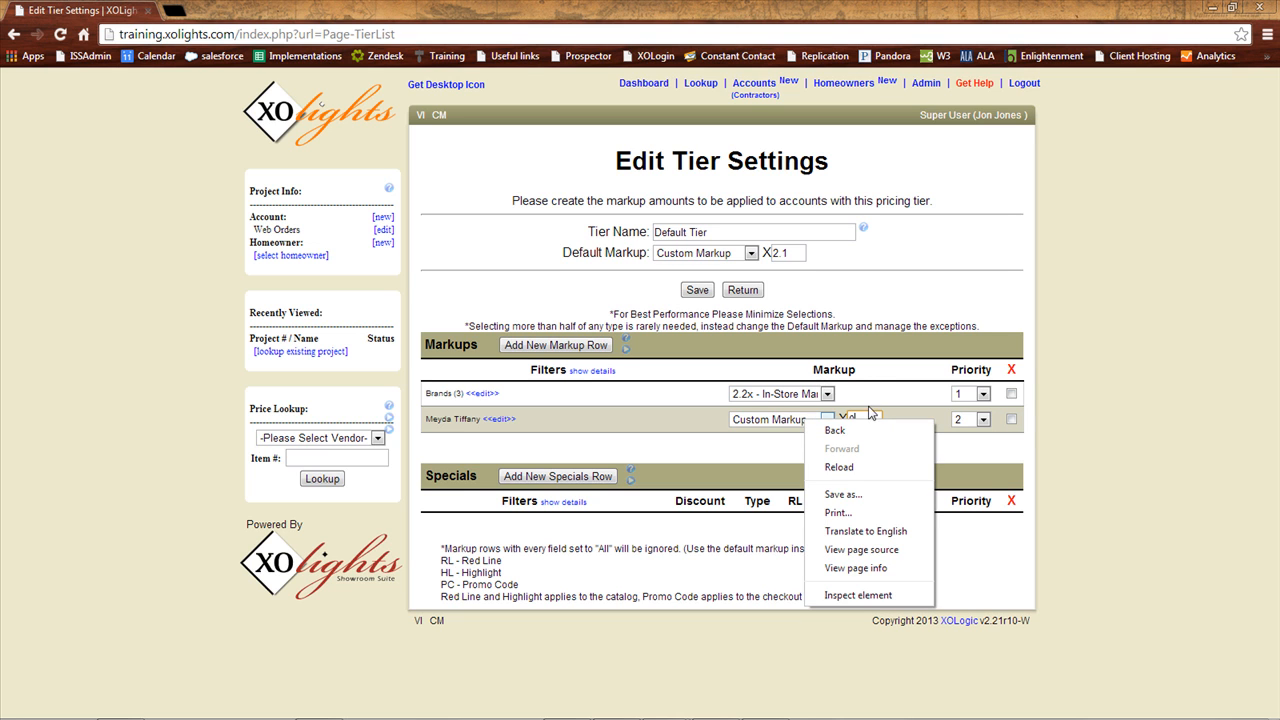
pyautogui.click(866, 418)
pyautogui.press('BackSpace')
pyautogui.write('2.0')
pyautogui.click(834, 448)
pyautogui.click(698, 290)
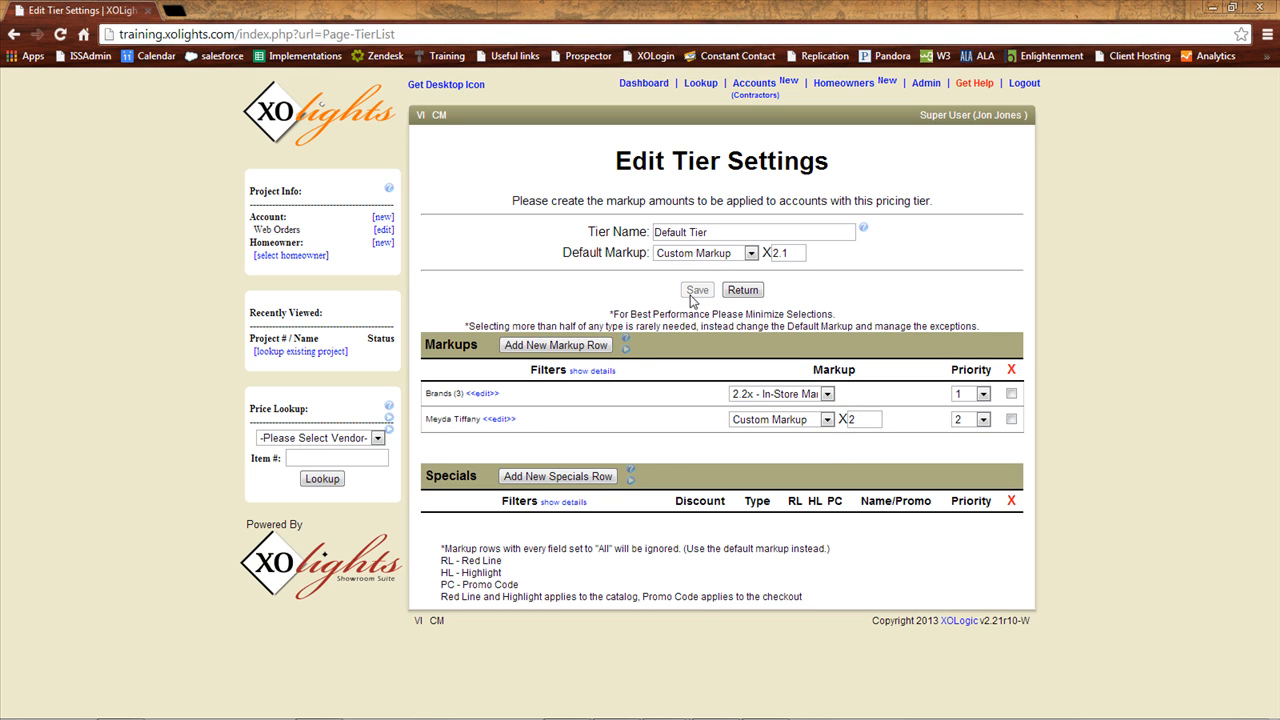
# Remove Meyda Tiffany from the brand filter of the 2.2x In-Store Markup row and save the tier.
pyautogui.click(484, 394)
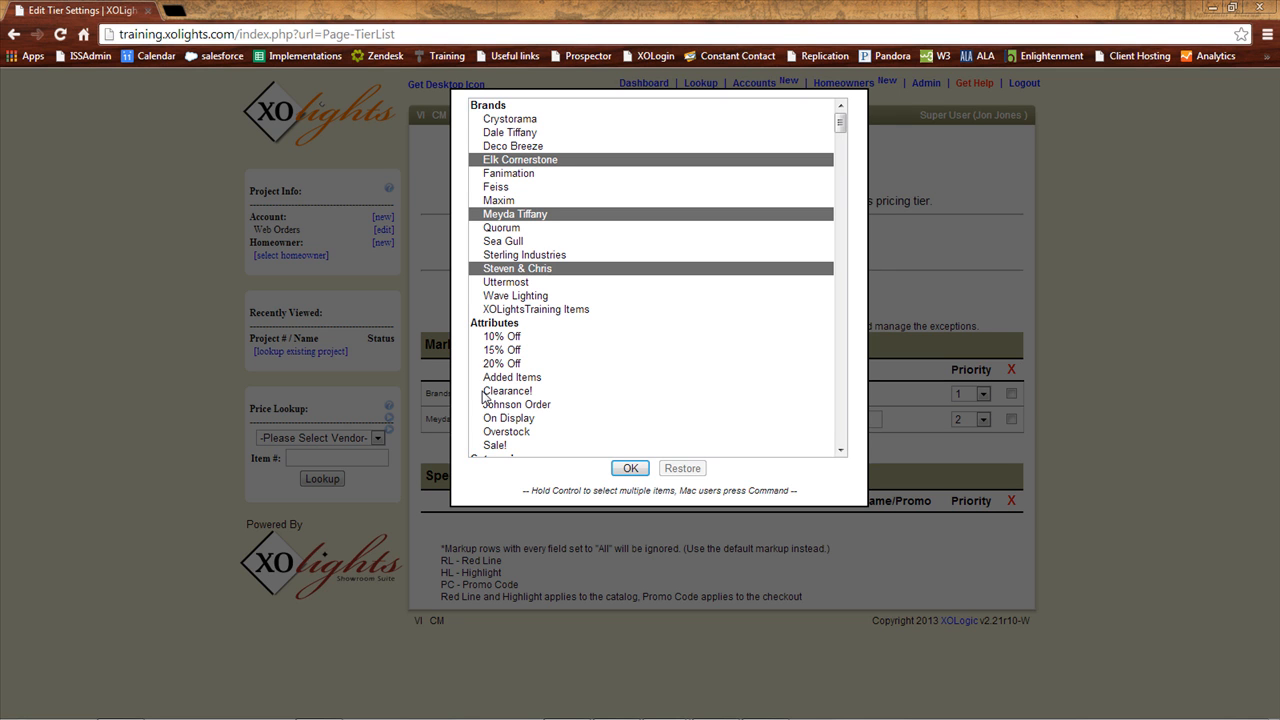
pyautogui.keyDown('ctrl'); pyautogui.click(524, 216); pyautogui.keyUp('ctrl')
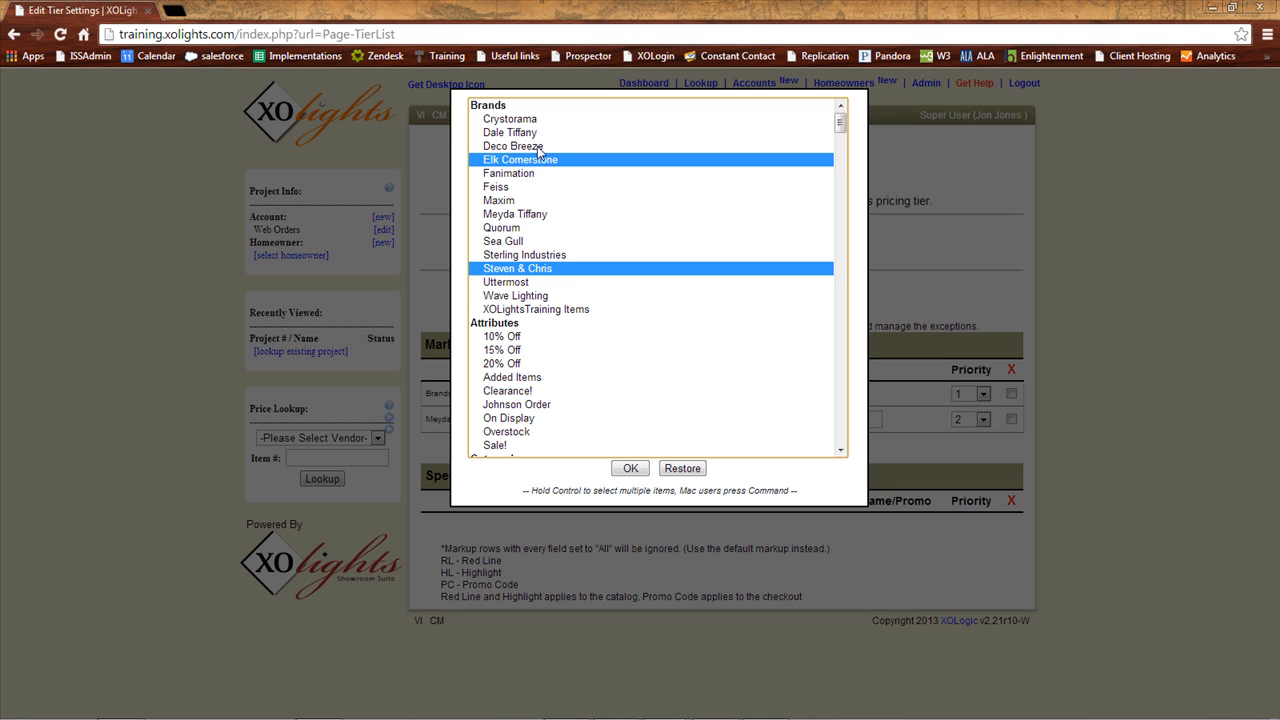
pyautogui.click(631, 468)
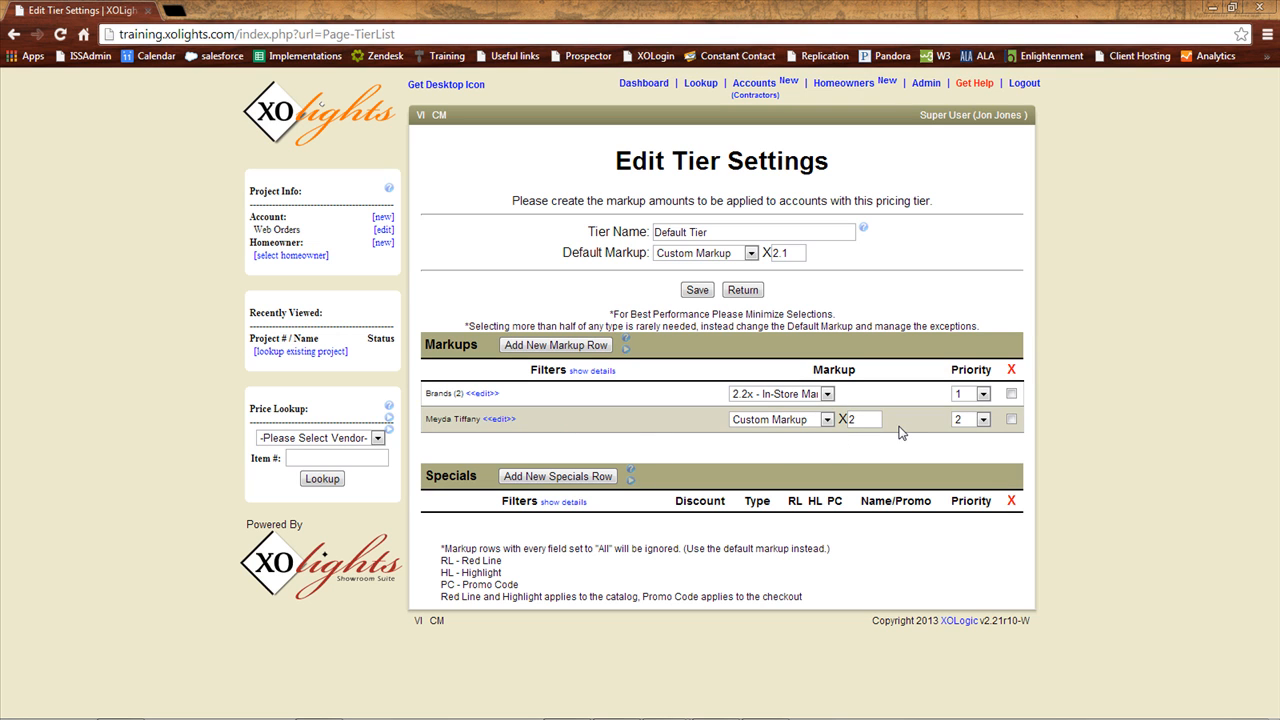
pyautogui.click(698, 292)
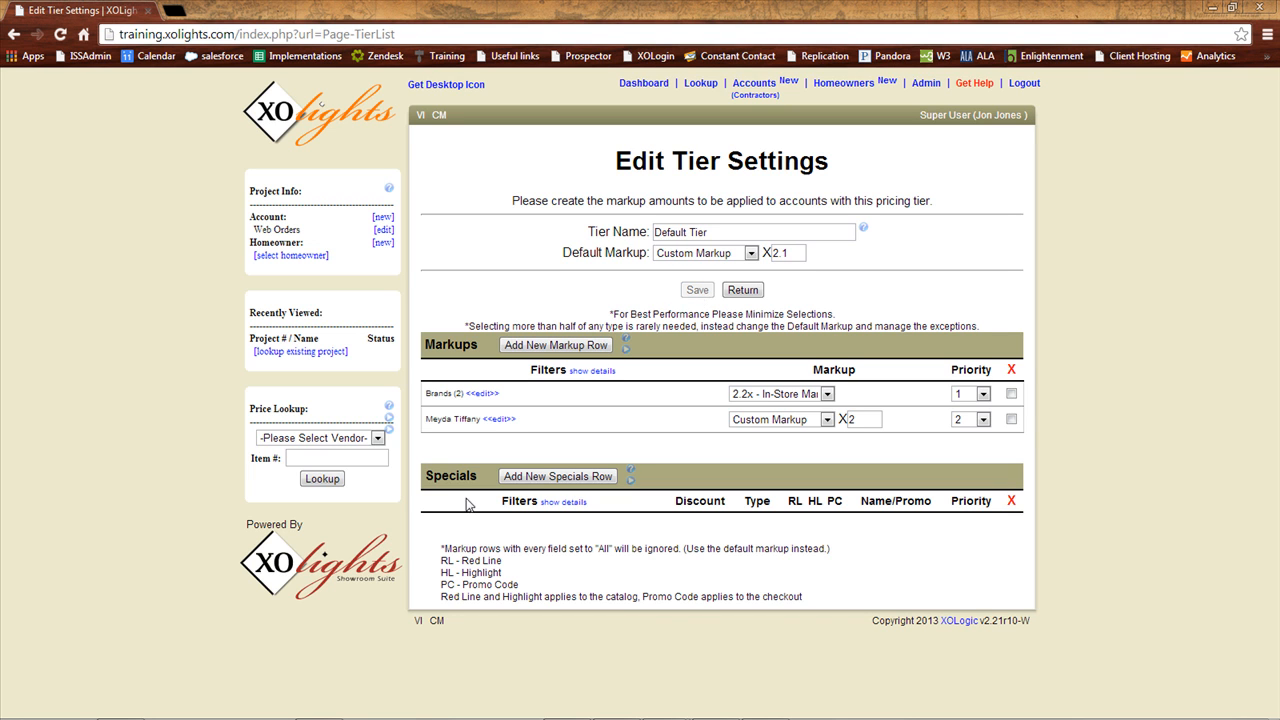
# Add a specials row to the Default Tier with a 10% discount, checking its available filters without selecting any.
pyautogui.click(612, 477)
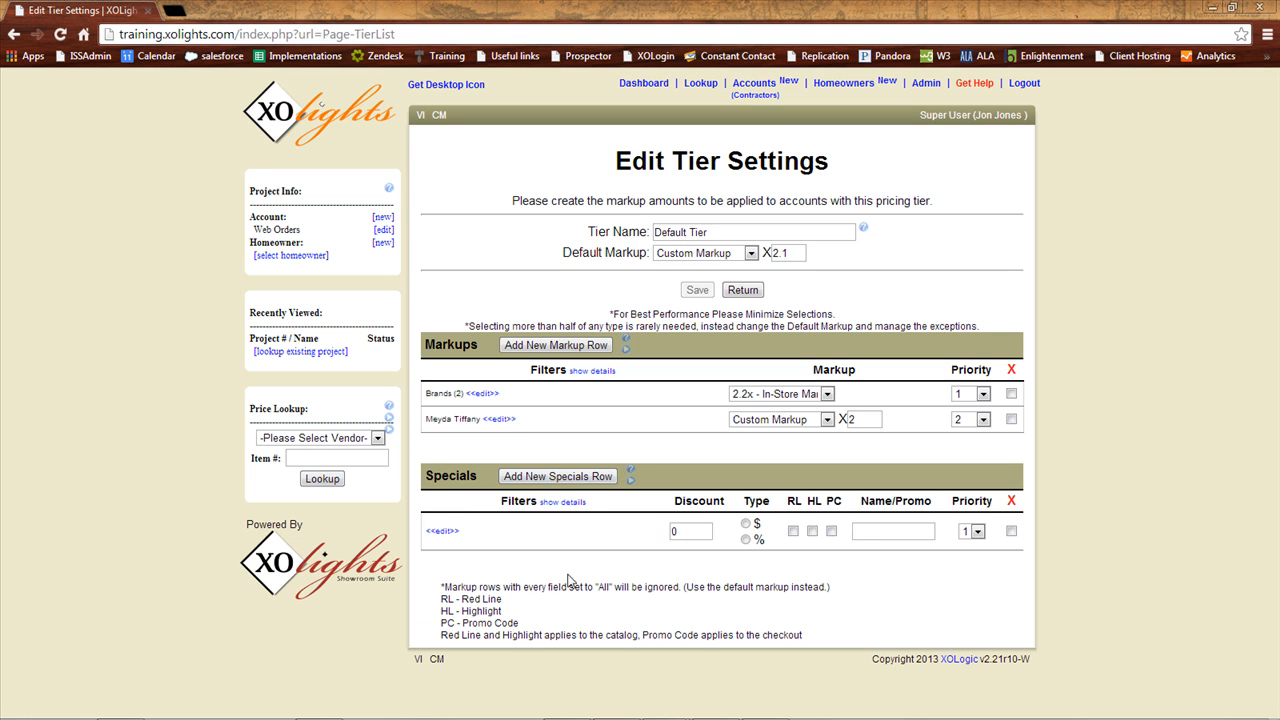
pyautogui.click(443, 532)
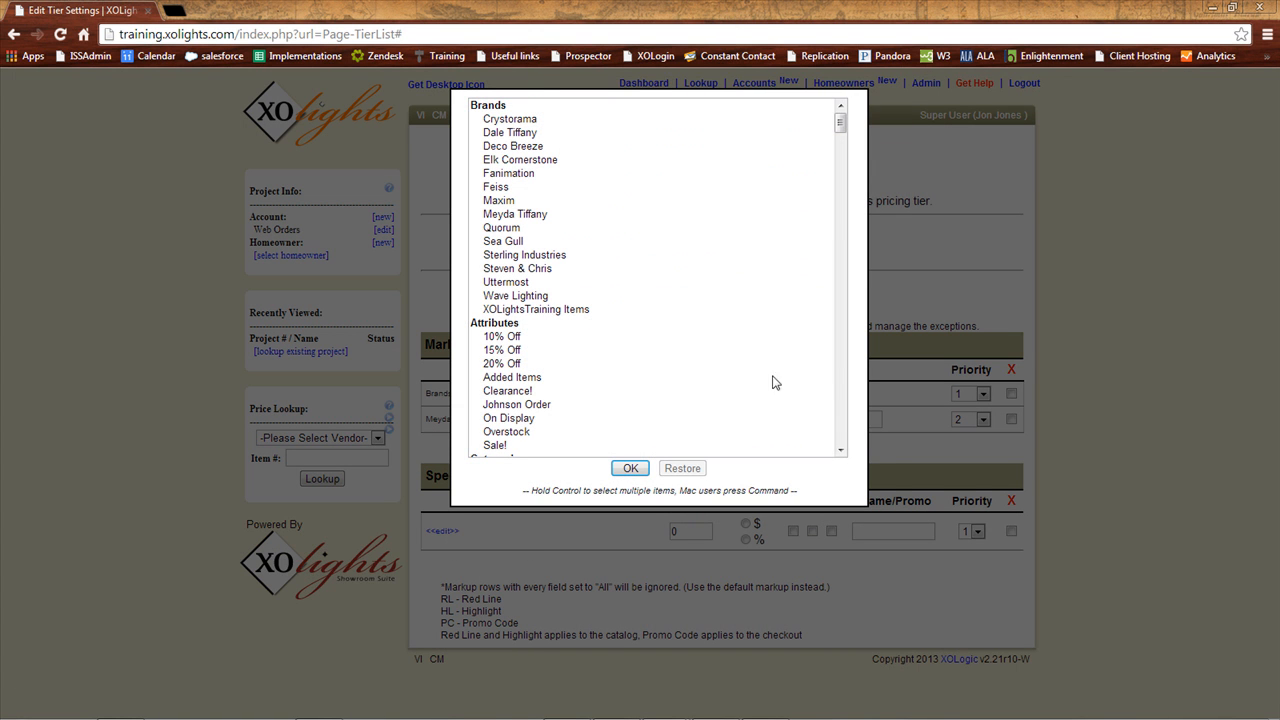
pyautogui.click(630, 468)
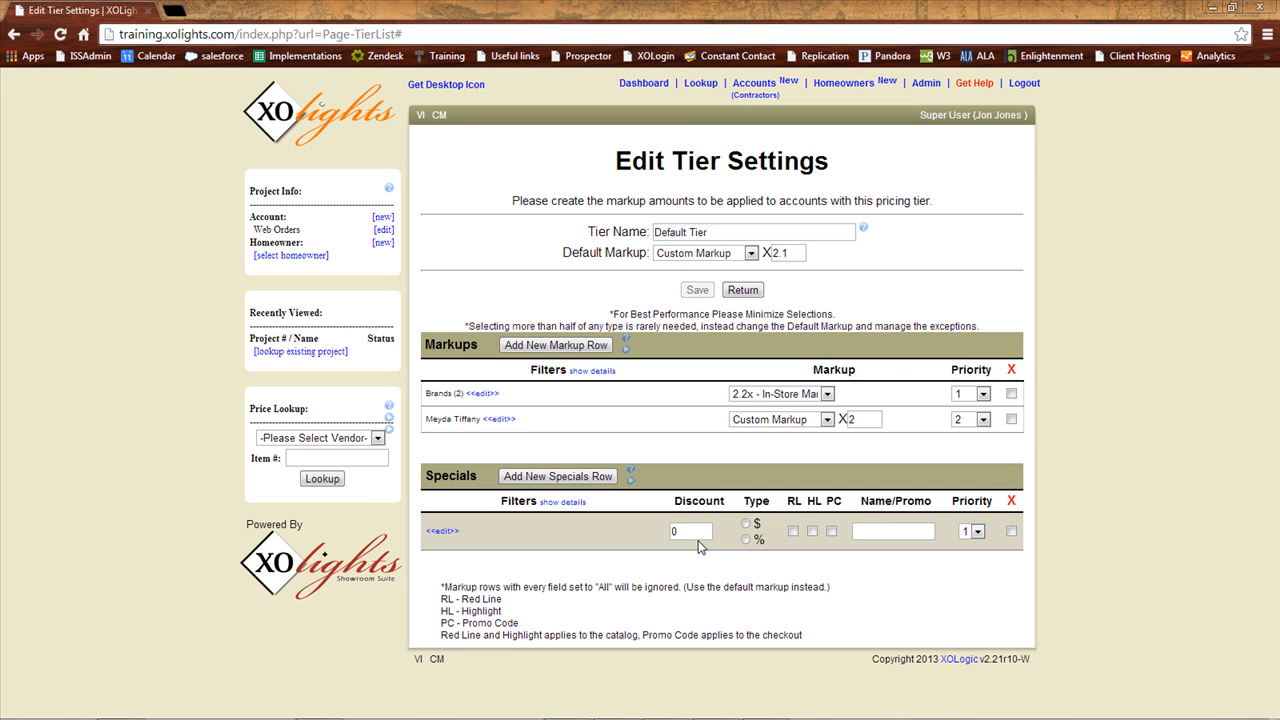
pyautogui.click(697, 531)
pyautogui.write('10')
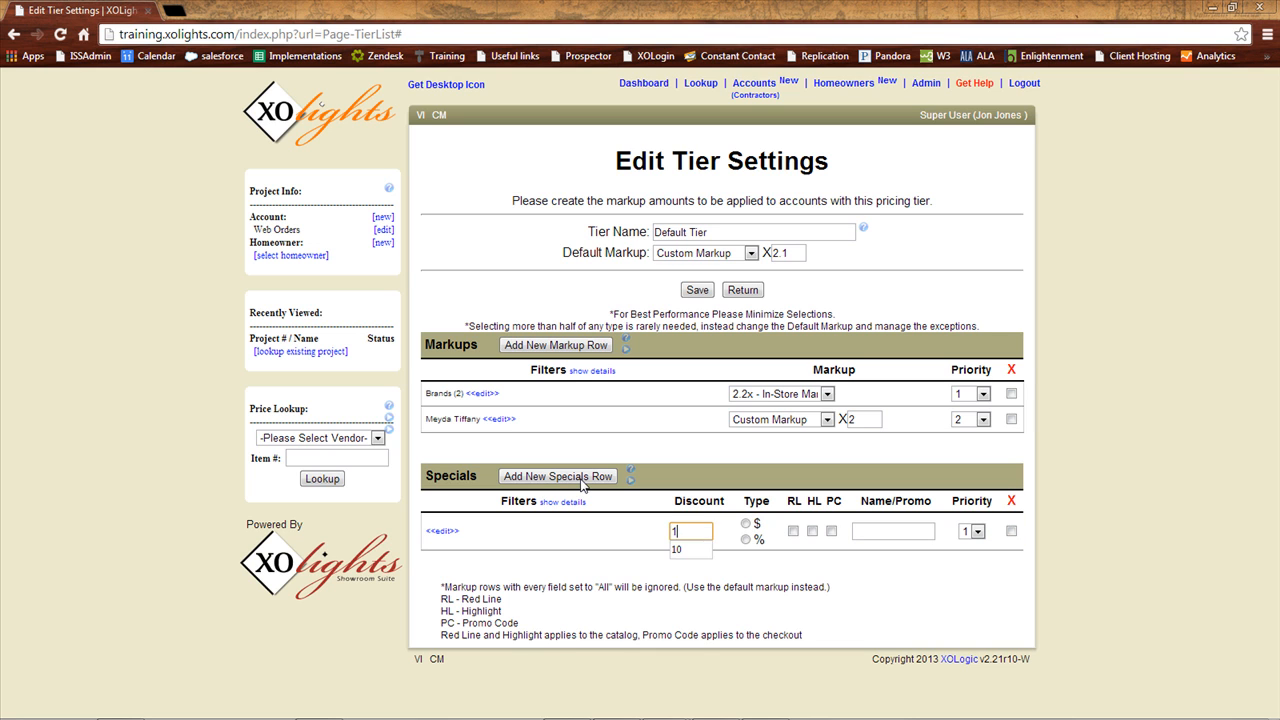
pyautogui.click(781, 625)
pyautogui.click(746, 539)
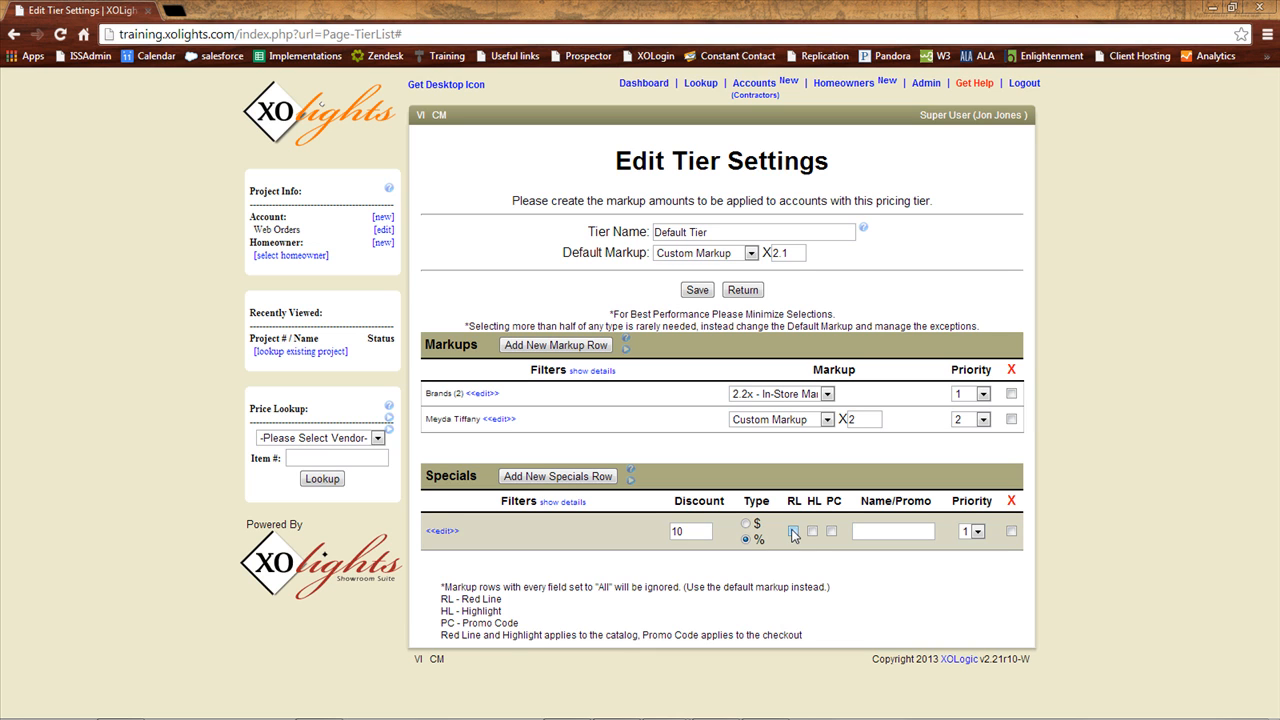
# Try the special's Red Line and Highlight options, remove the specials row and save the tier.
pyautogui.click(793, 532)
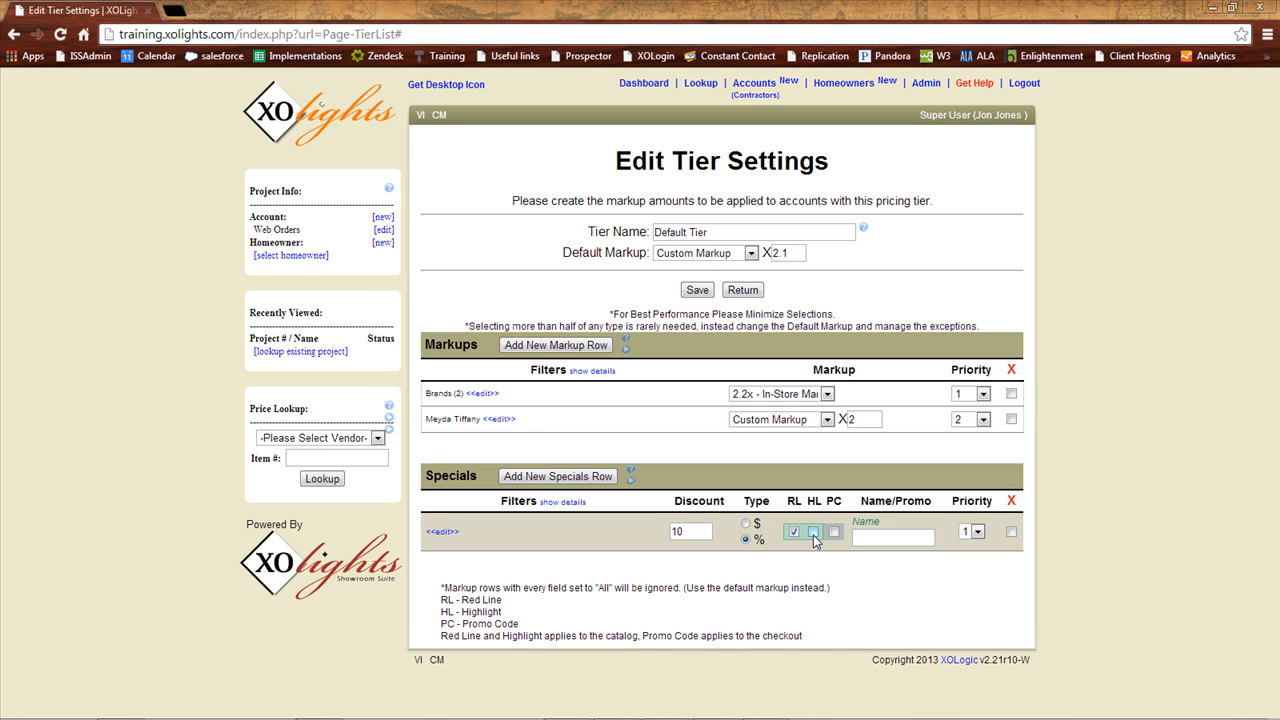
pyautogui.click(814, 533)
pyautogui.click(814, 533)
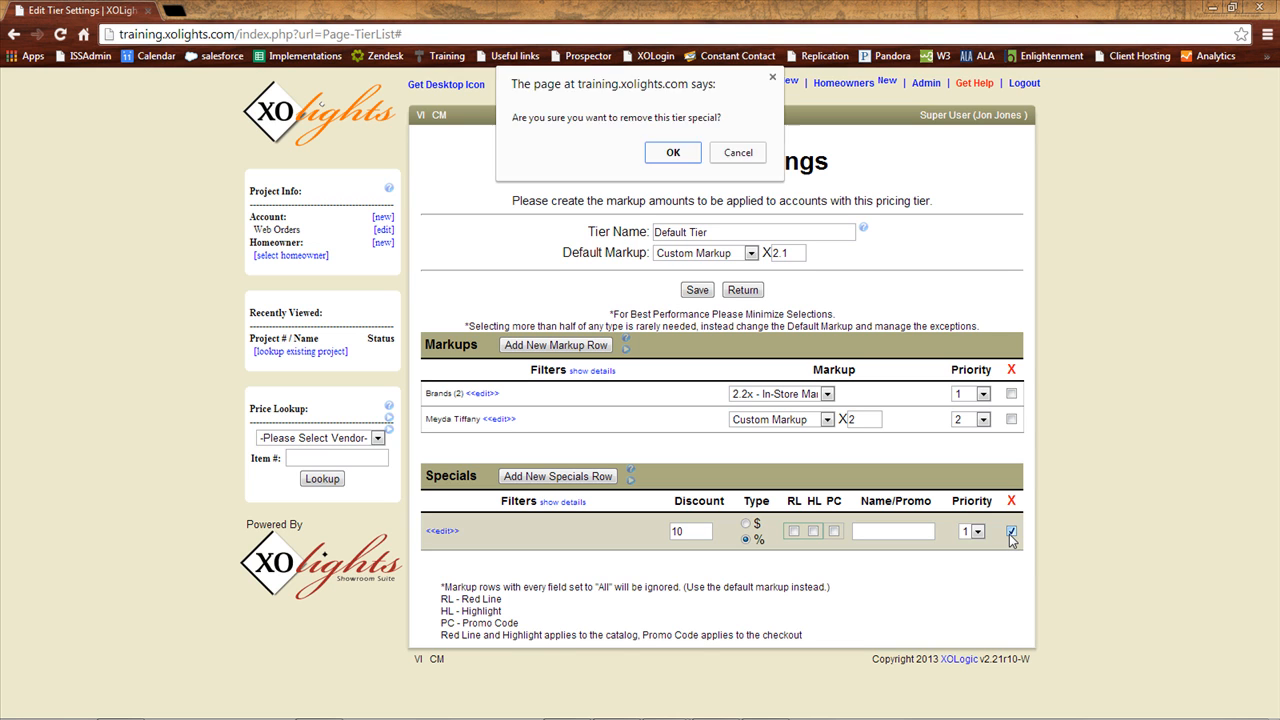
pyautogui.click(672, 160)
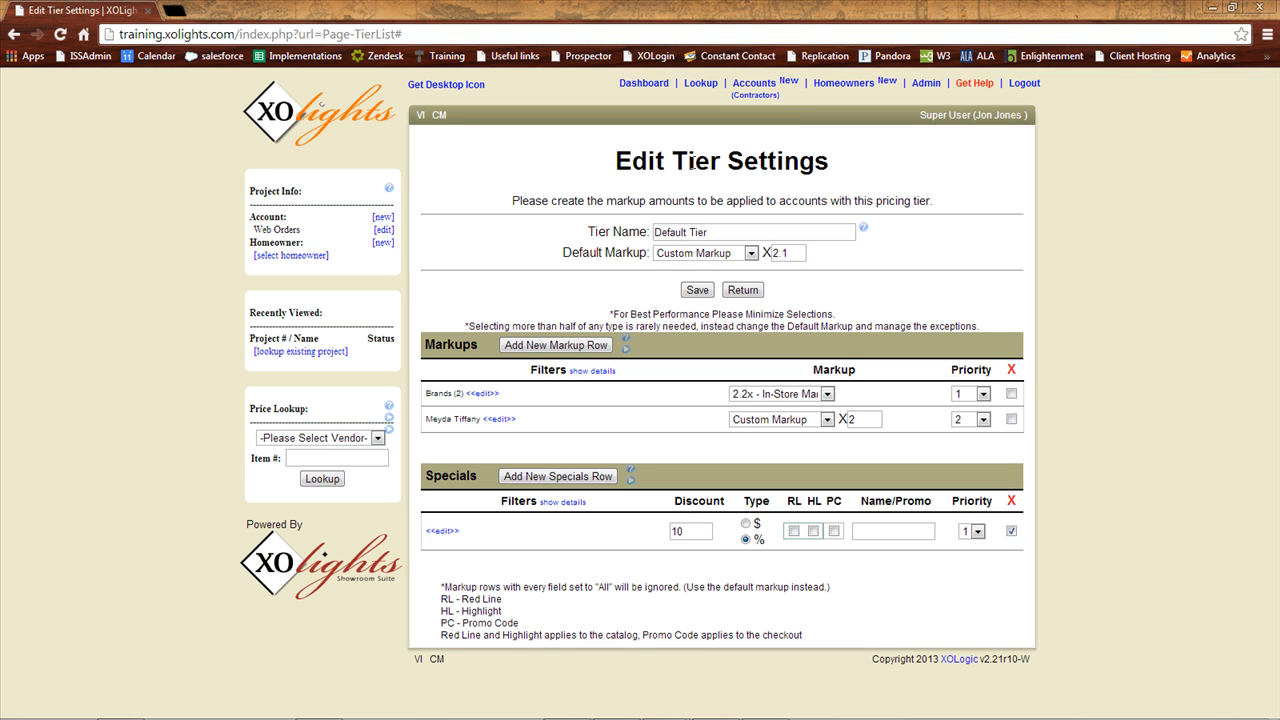
pyautogui.click(703, 290)
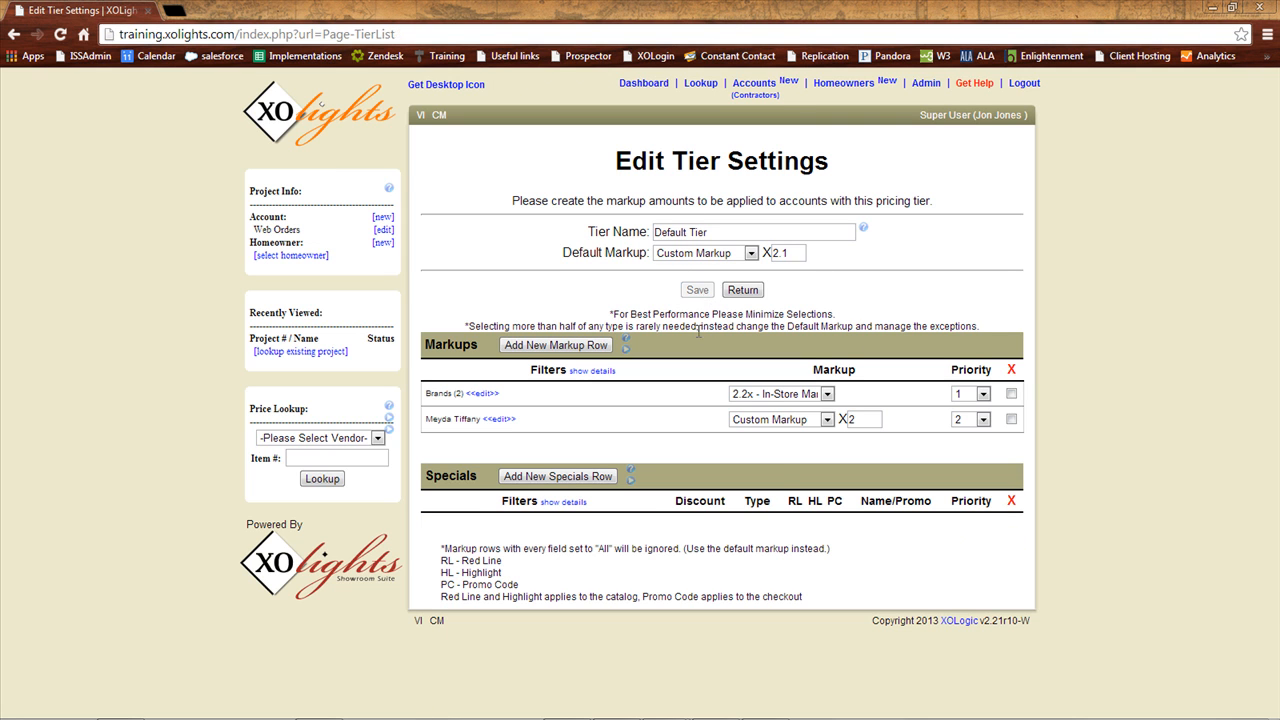
# Set the Meyda Tiffany row to the standard 2.0x markup, save the tier and return to the markup settings.
pyautogui.click(813, 421)
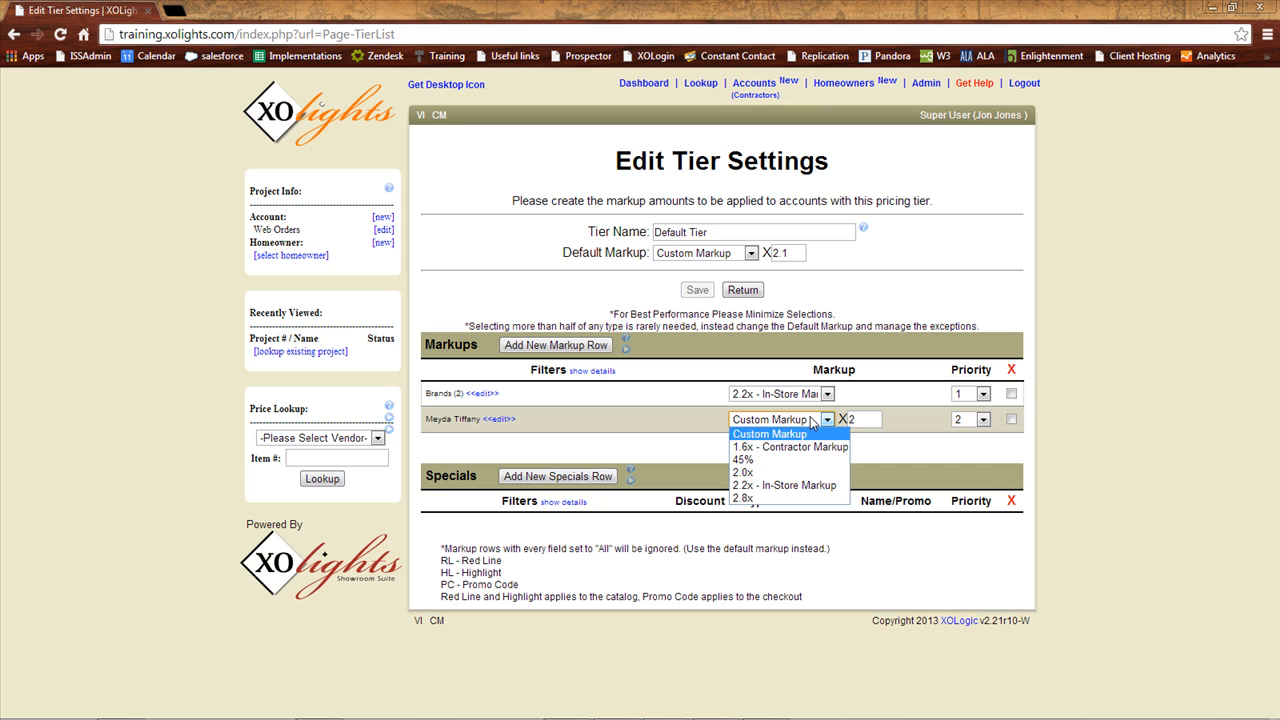
pyautogui.click(812, 472)
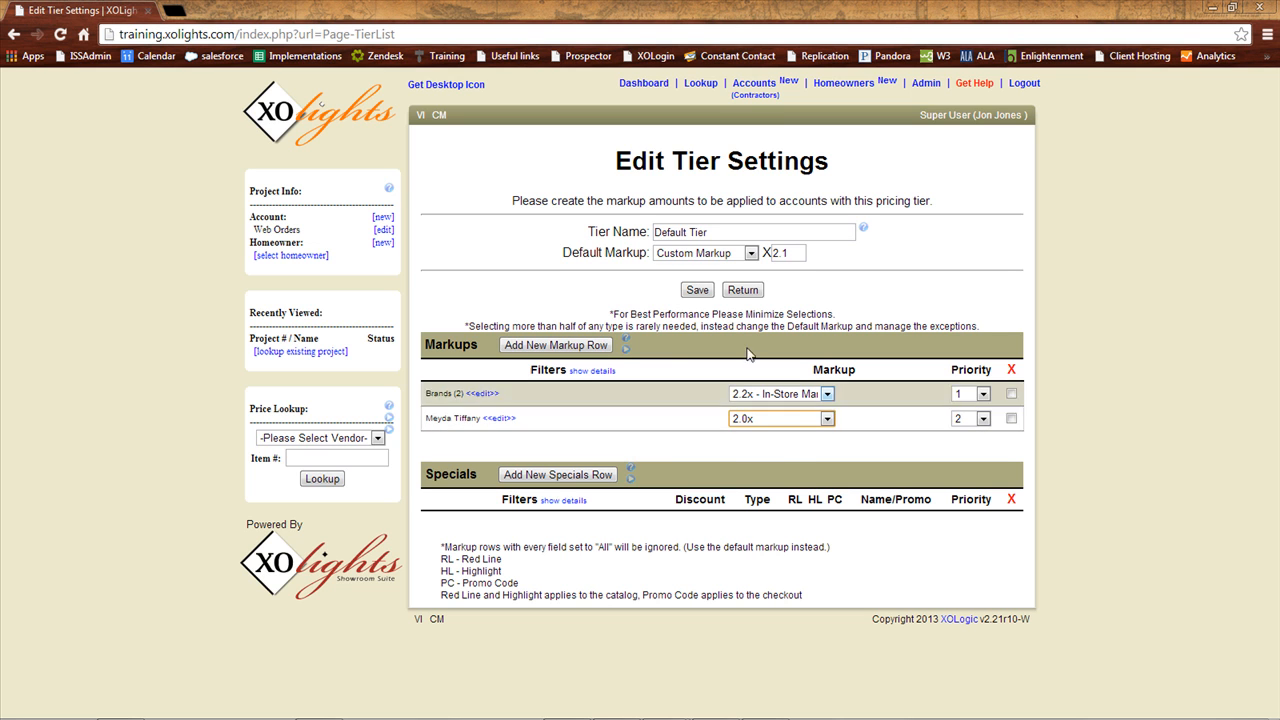
pyautogui.click(702, 292)
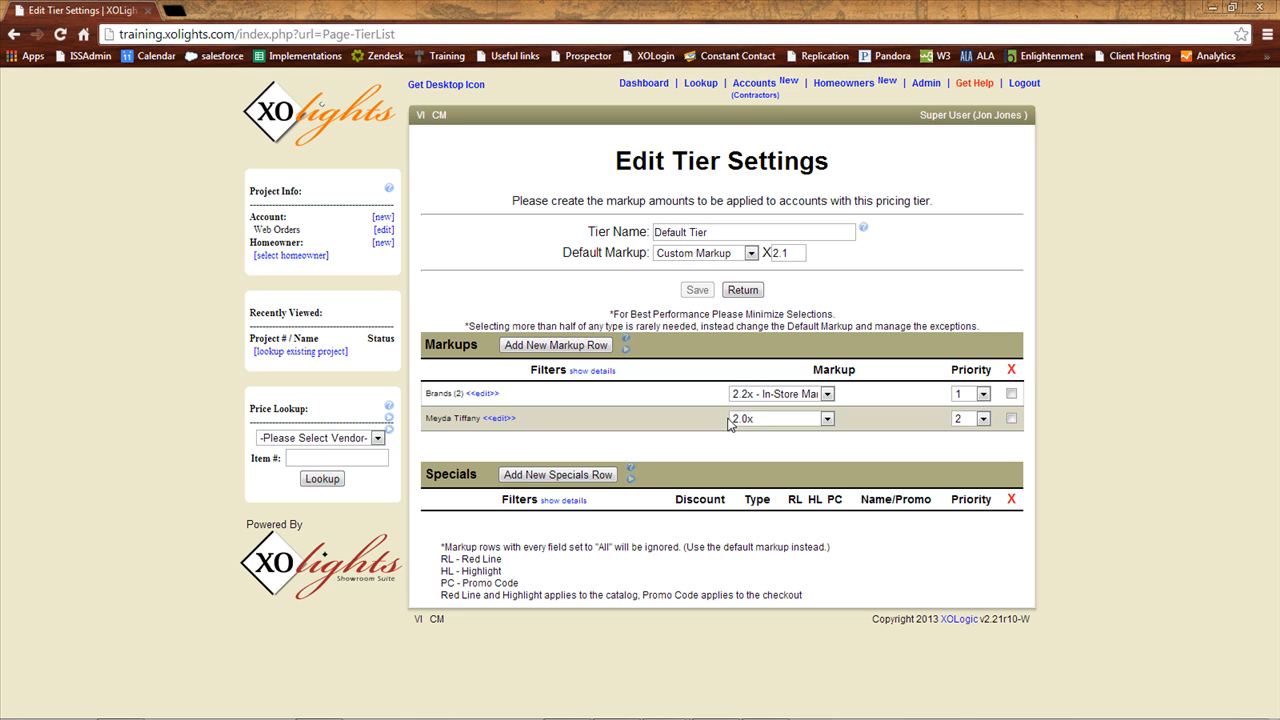
pyautogui.click(737, 294)
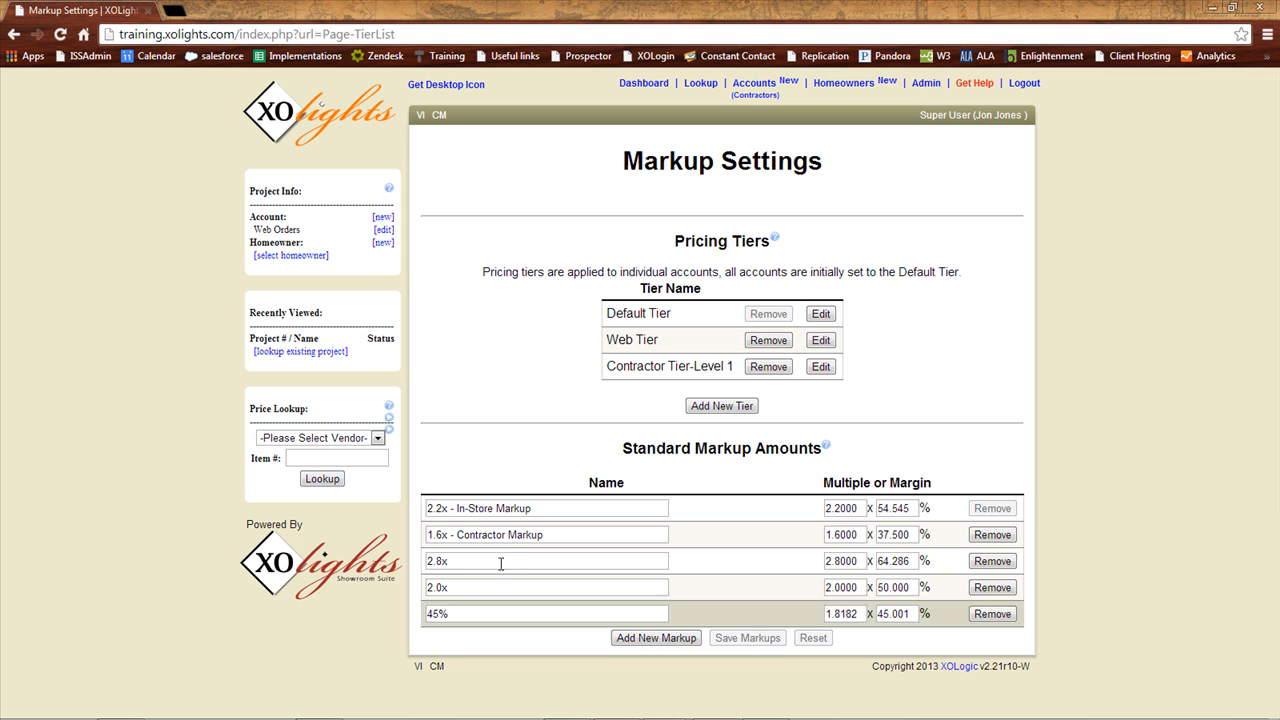
# Add a standard markup amount named 2.25x and save the markups.
pyautogui.click(516, 592)
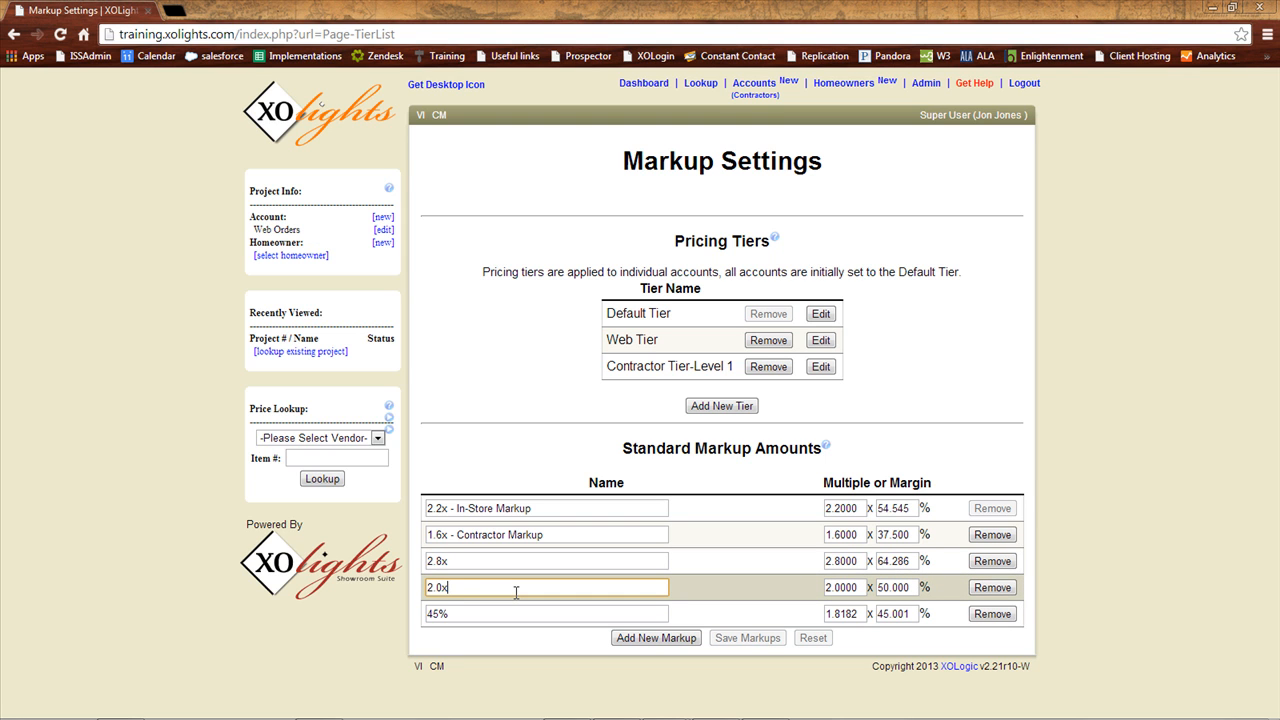
pyautogui.click(864, 587)
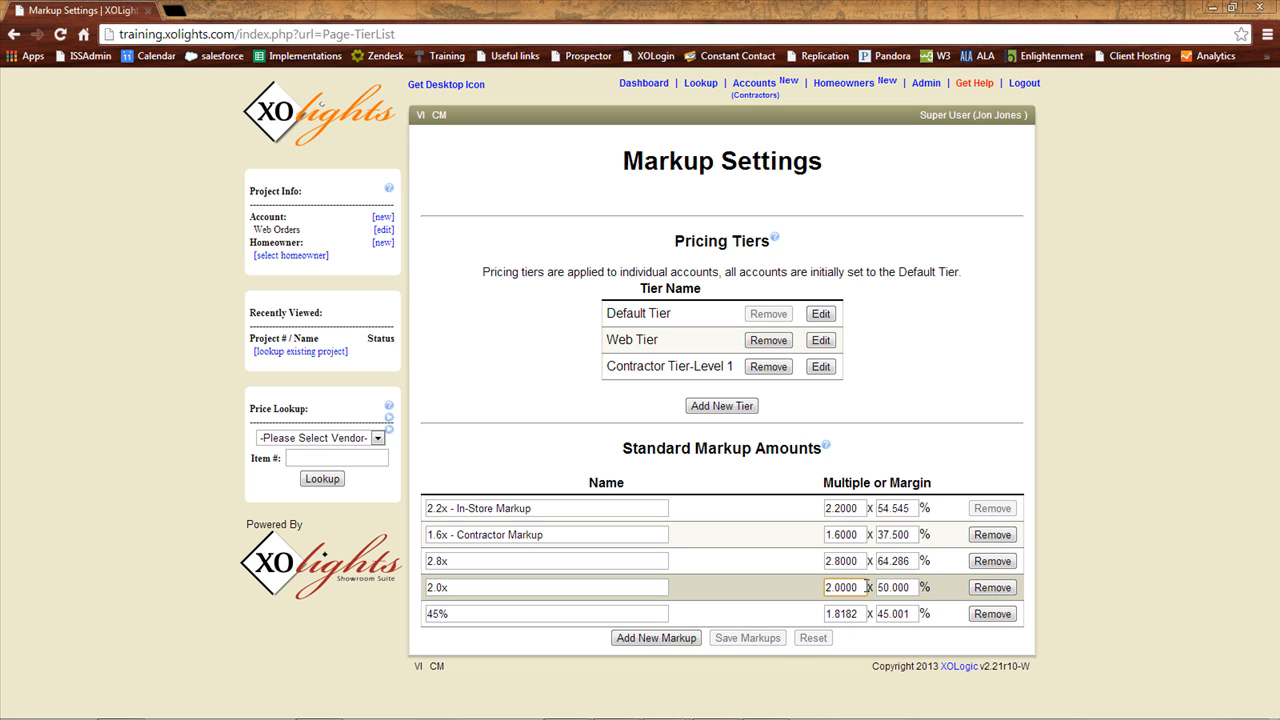
pyautogui.click(624, 640)
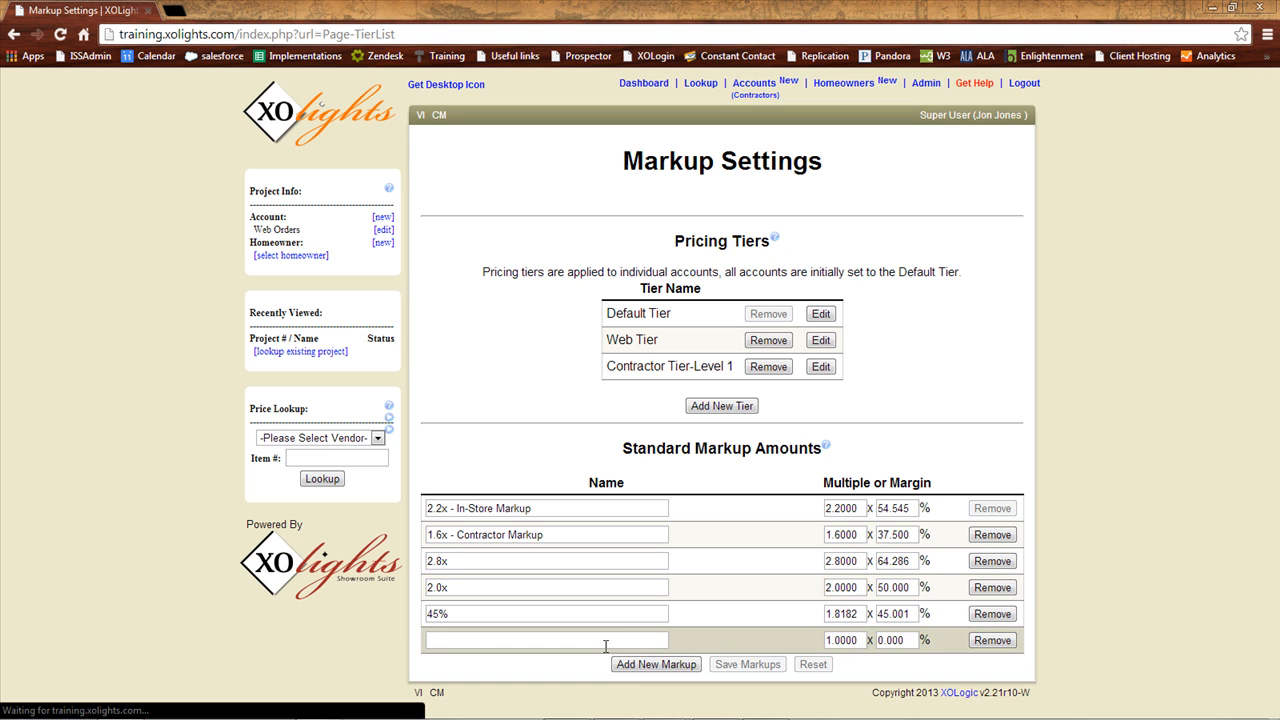
pyautogui.click(539, 642)
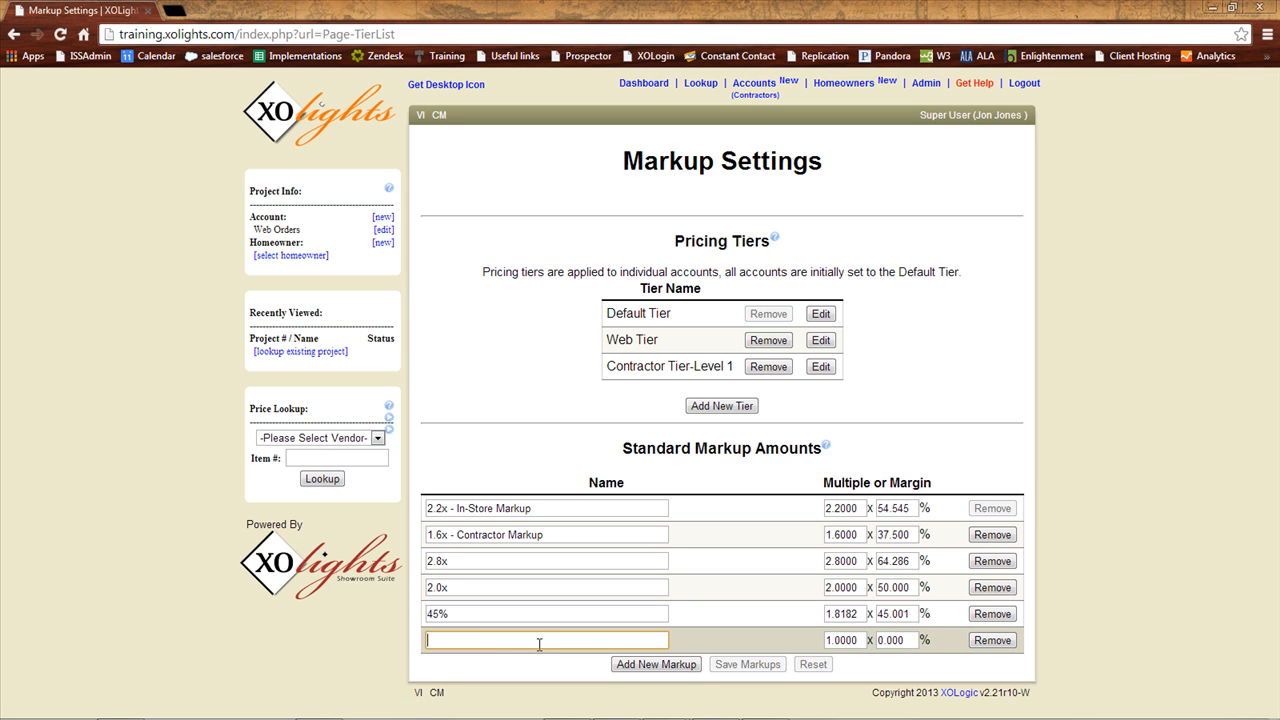
pyautogui.write('2.25x')
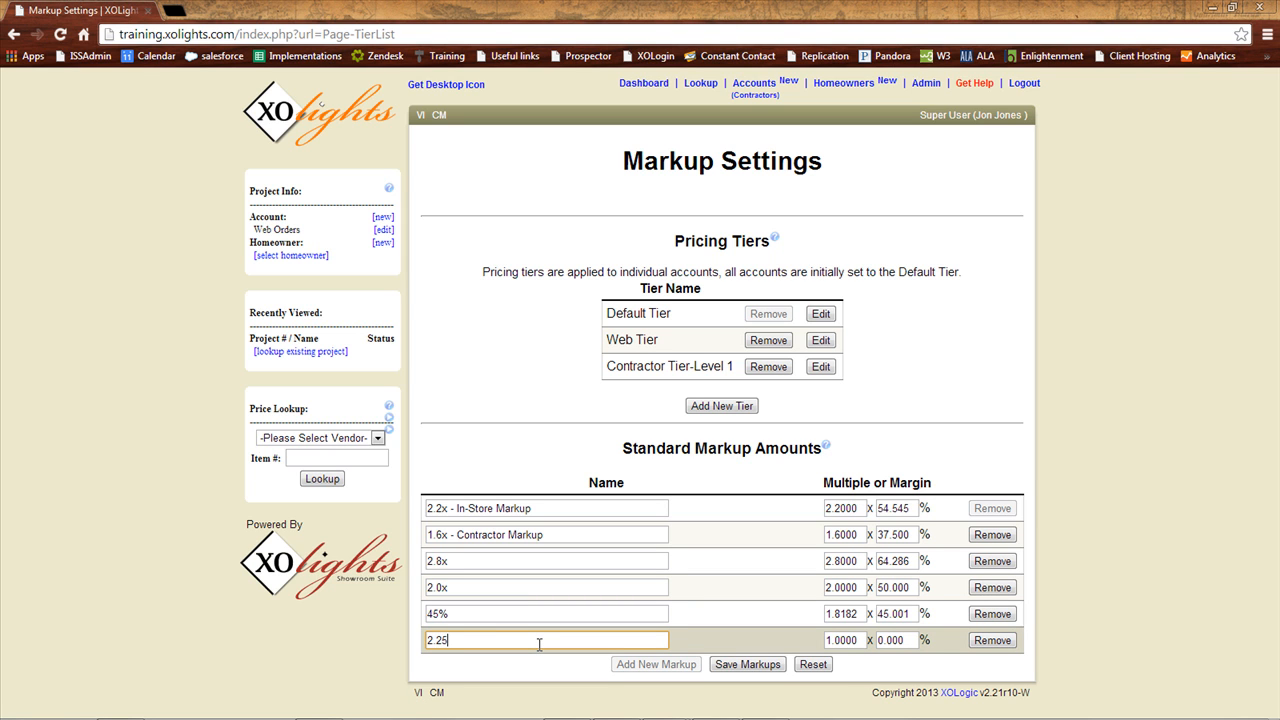
pyautogui.click(705, 645)
pyautogui.click(730, 666)
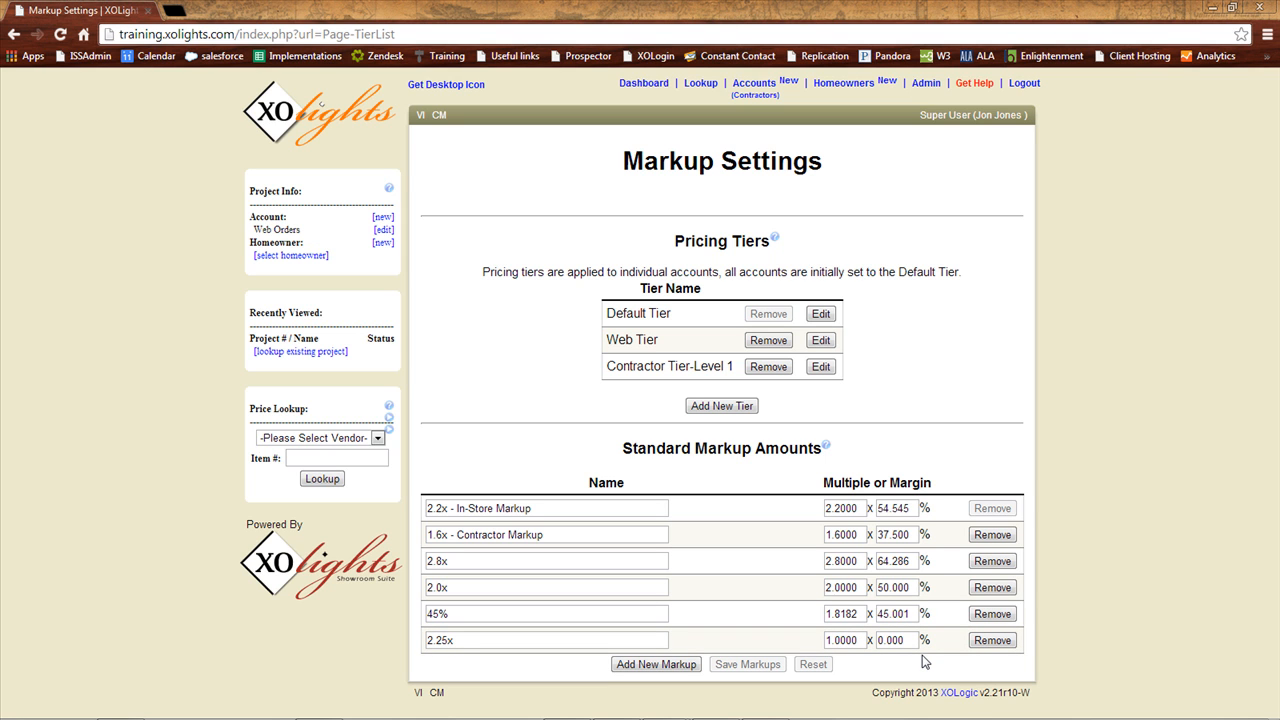
# Set the multiple of the 2.25x standard markup to 2.25 and save the markups.
pyautogui.doubleClick(845, 640)
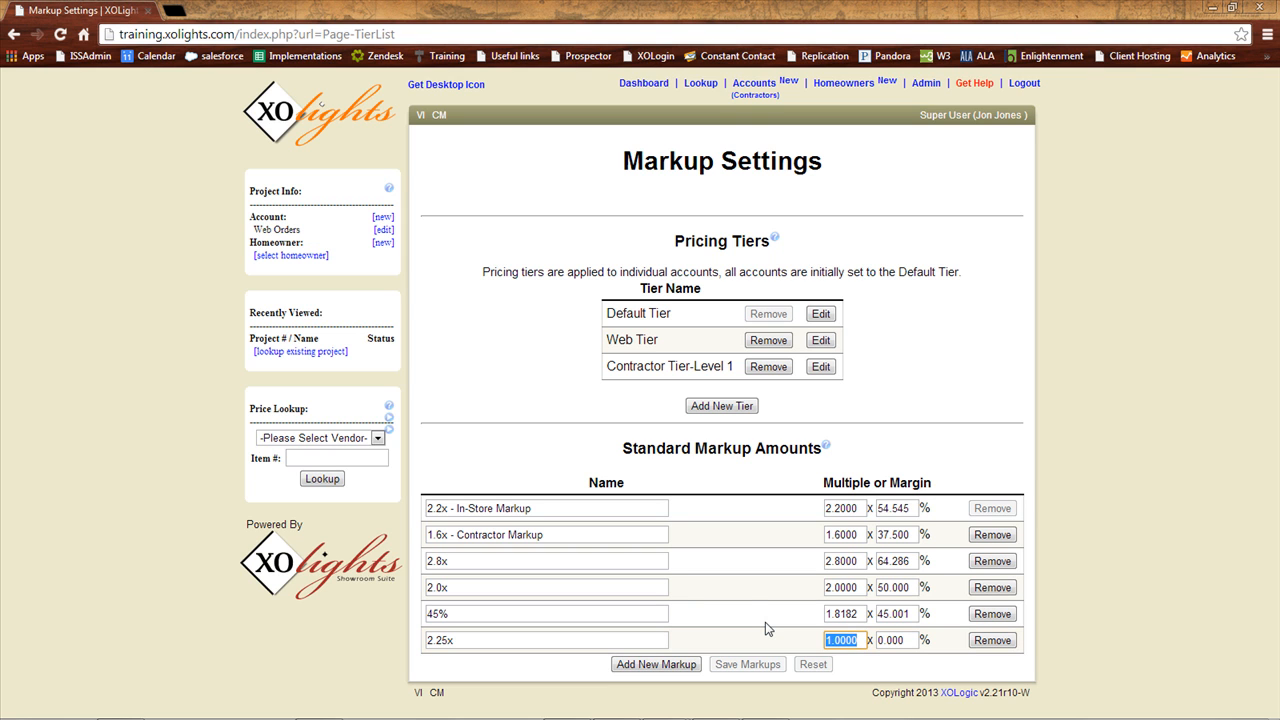
pyautogui.write('2.25')
pyautogui.click(908, 640)
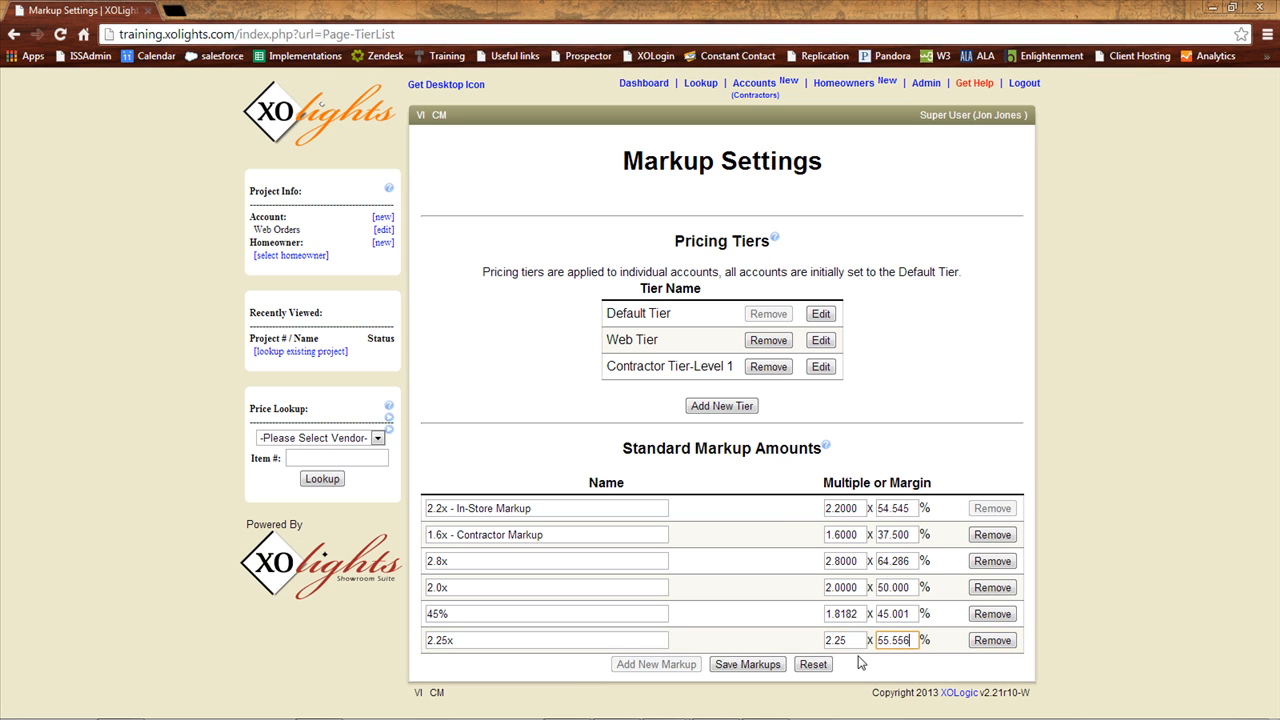
pyautogui.click(755, 668)
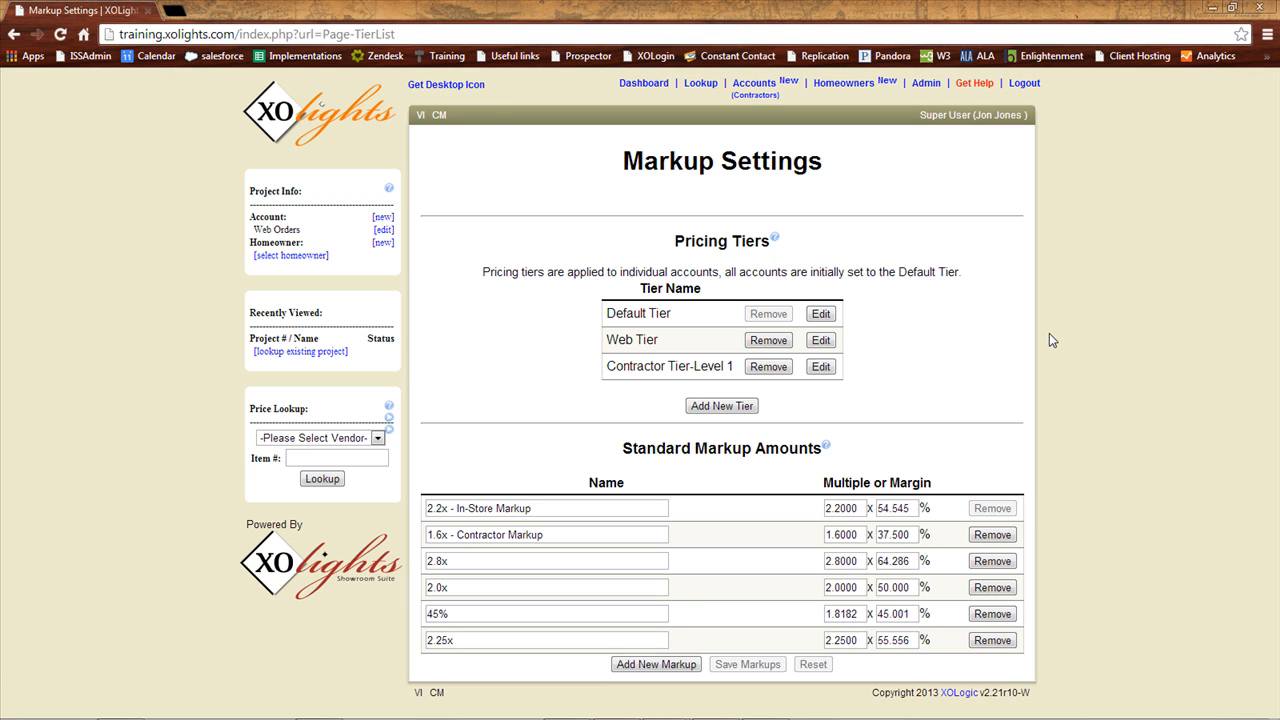
# Browse the Sconces category in the item administration and open the Feiss One Light Black Wall Light (MKCT) for editing.
pyautogui.click(920, 86)
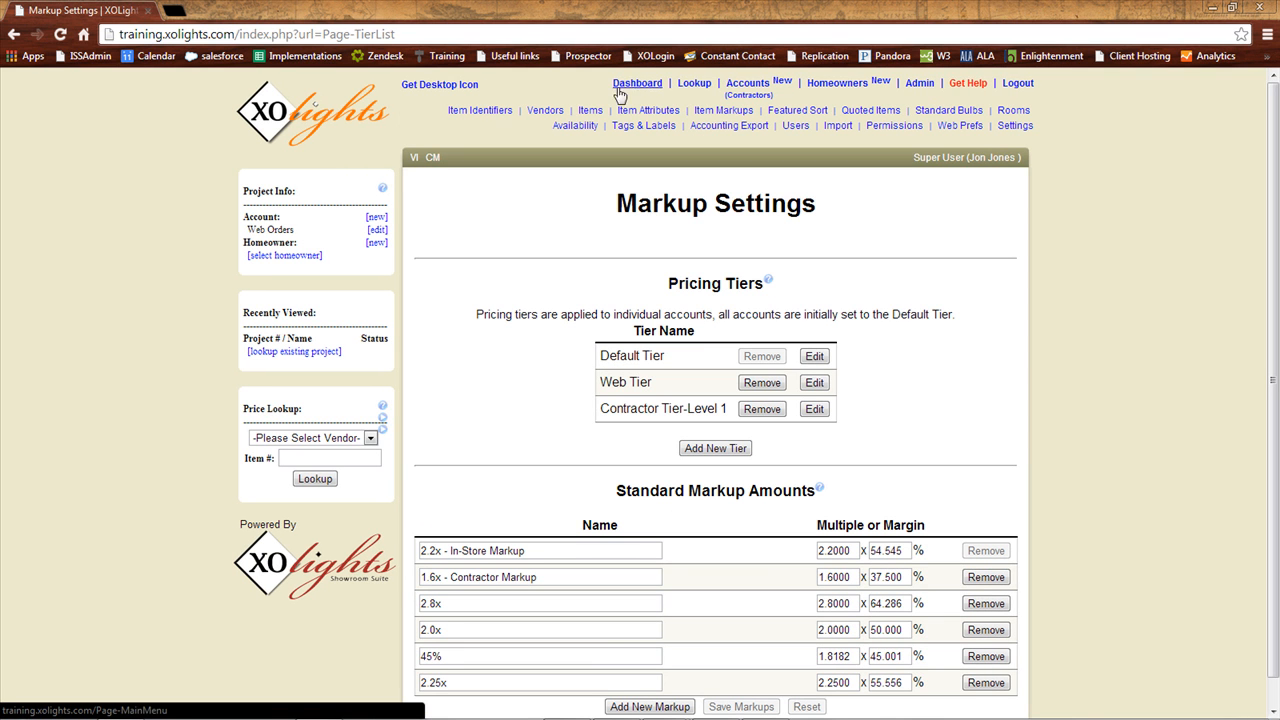
pyautogui.click(588, 111)
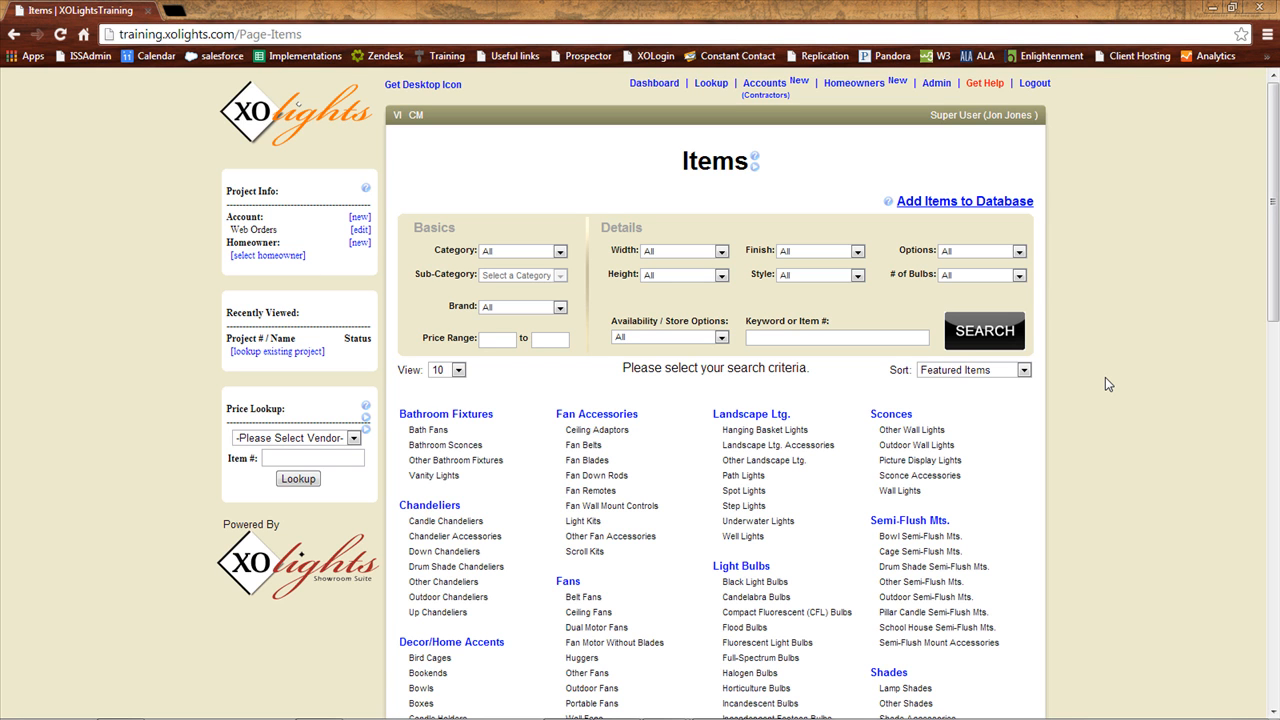
pyautogui.click(884, 339)
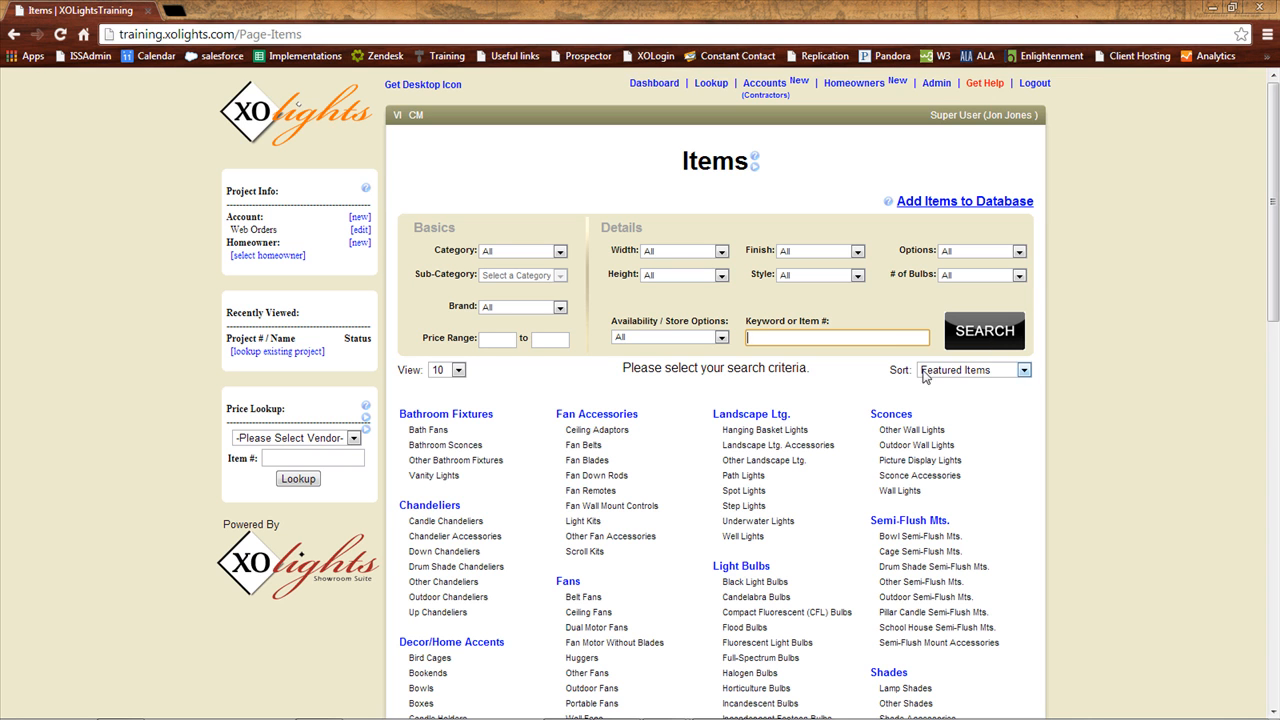
pyautogui.click(891, 414)
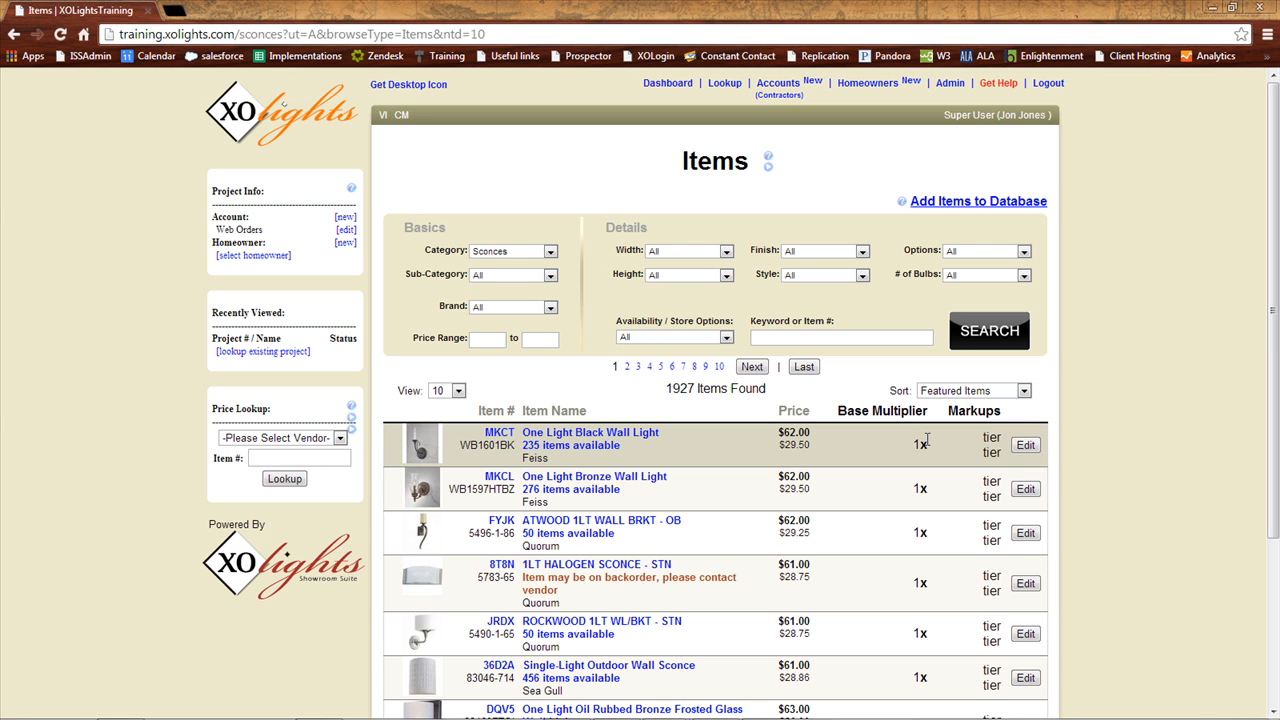
pyautogui.click(1024, 447)
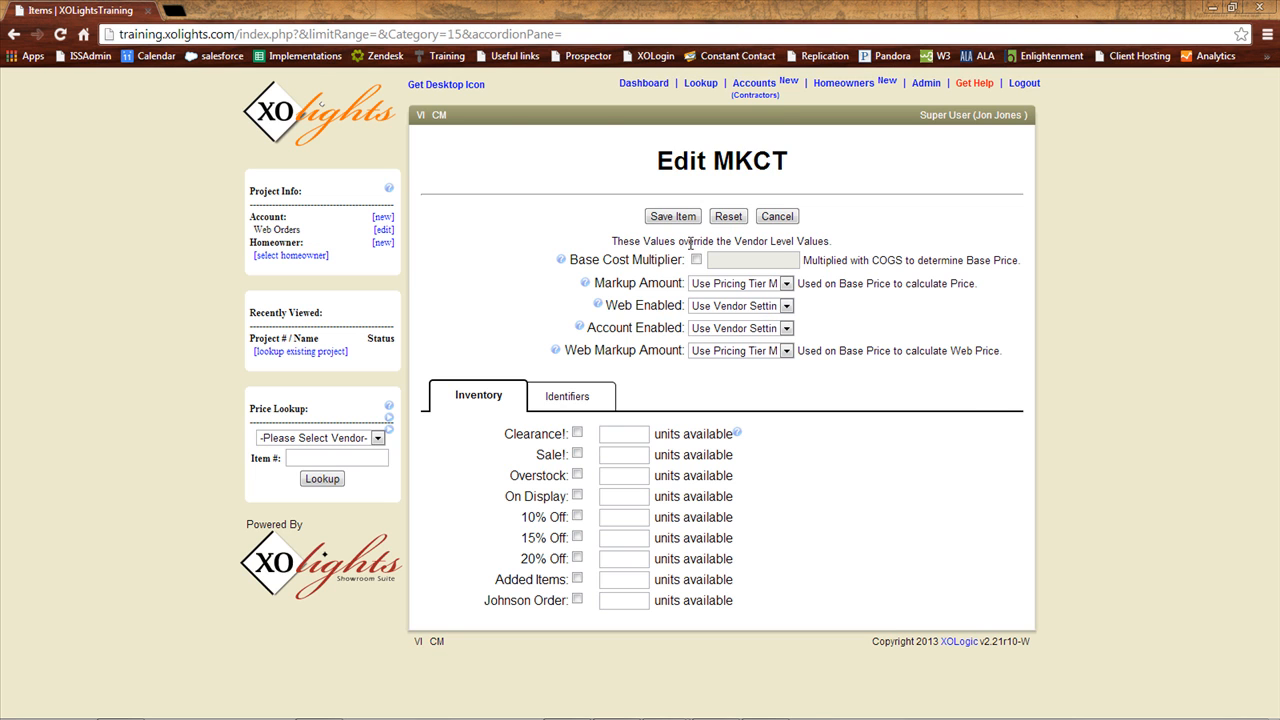
# Try a Base Cost Multiplier override of 1.1 on item MKCT and switch the override off again.
pyautogui.click(697, 260)
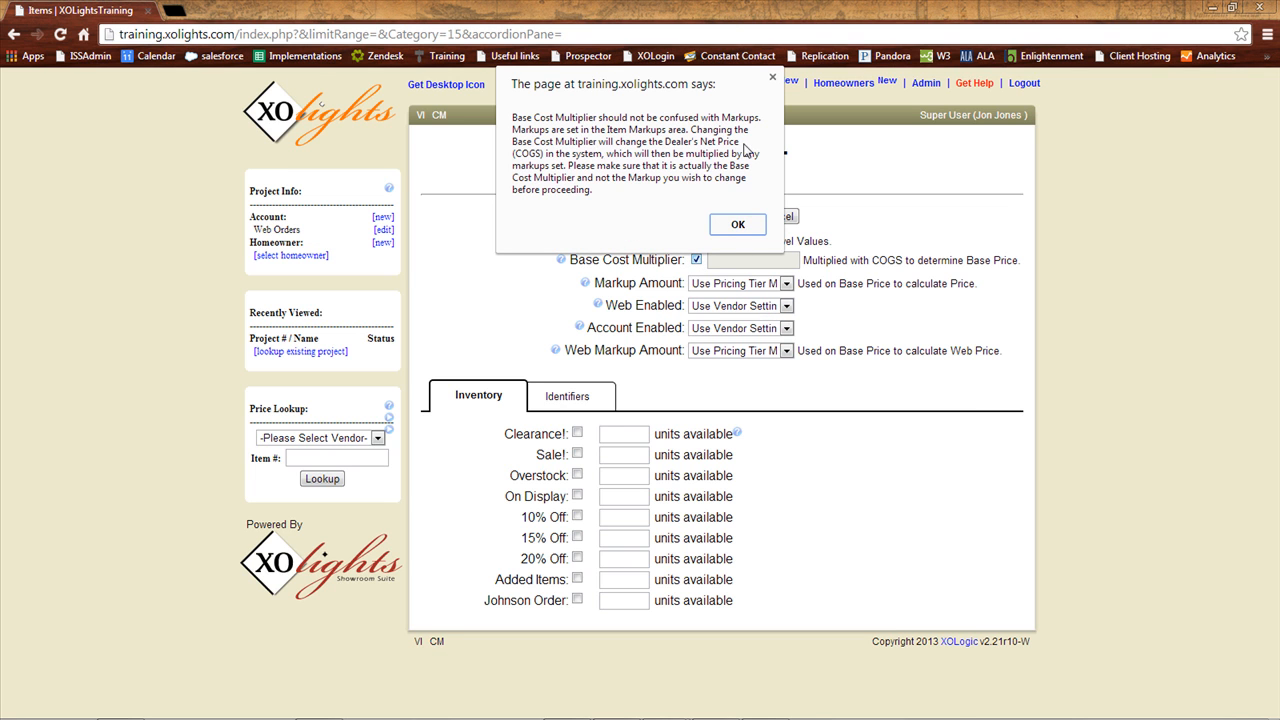
pyautogui.click(773, 80)
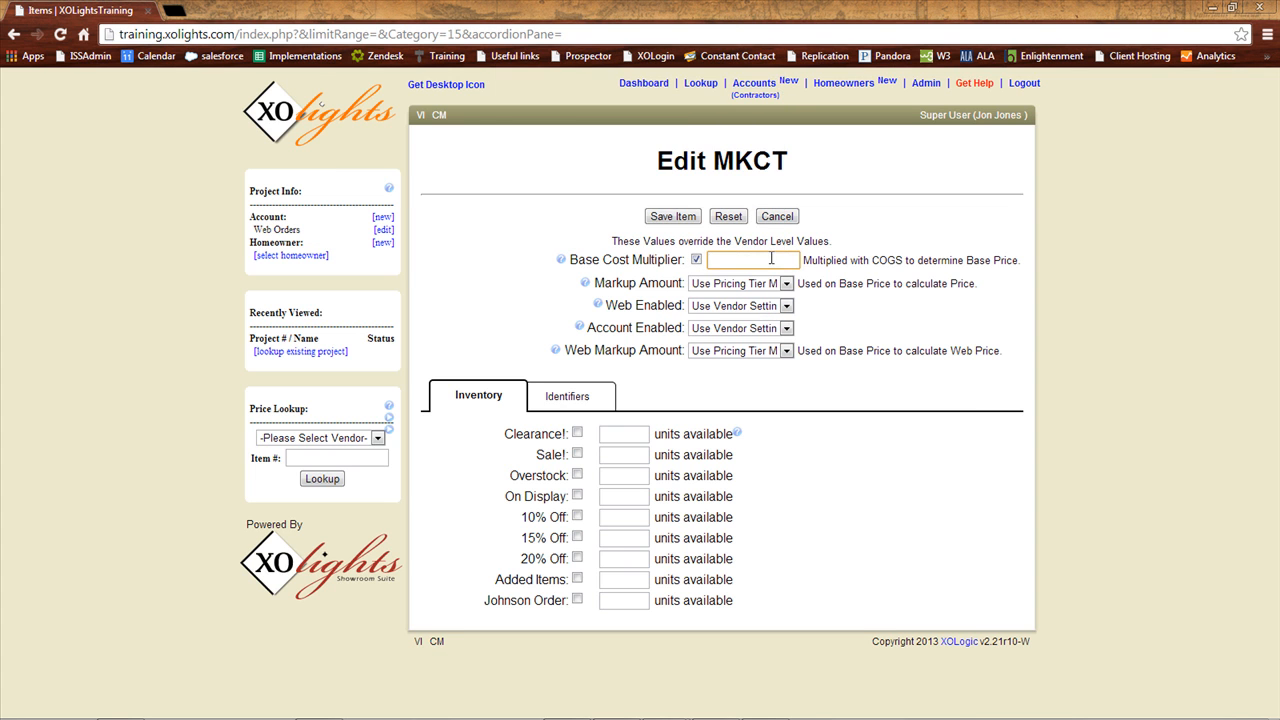
pyautogui.write('1.1')
pyautogui.click(697, 260)
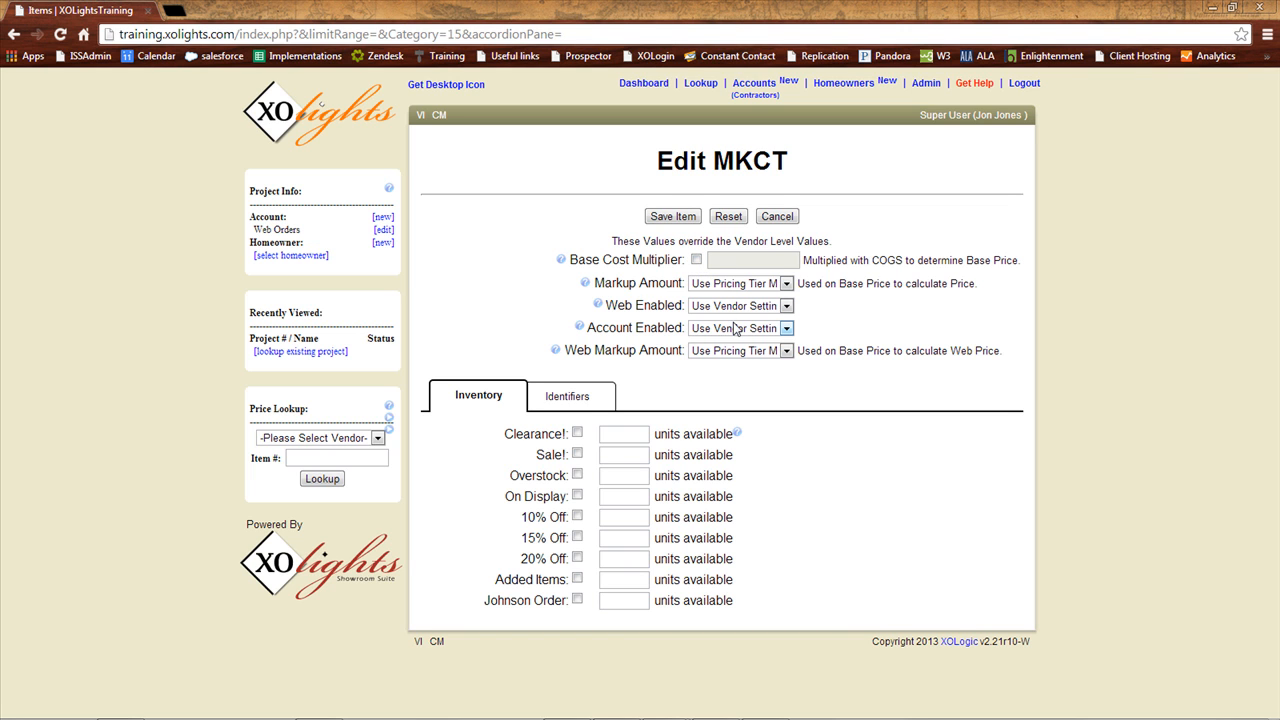
# Set the item's Web Markup Amount to Custom Markup with a fixed web price of $215.
pyautogui.click(731, 285)
pyautogui.click(731, 286)
pyautogui.click(721, 351)
pyautogui.click(720, 354)
pyautogui.click(720, 354)
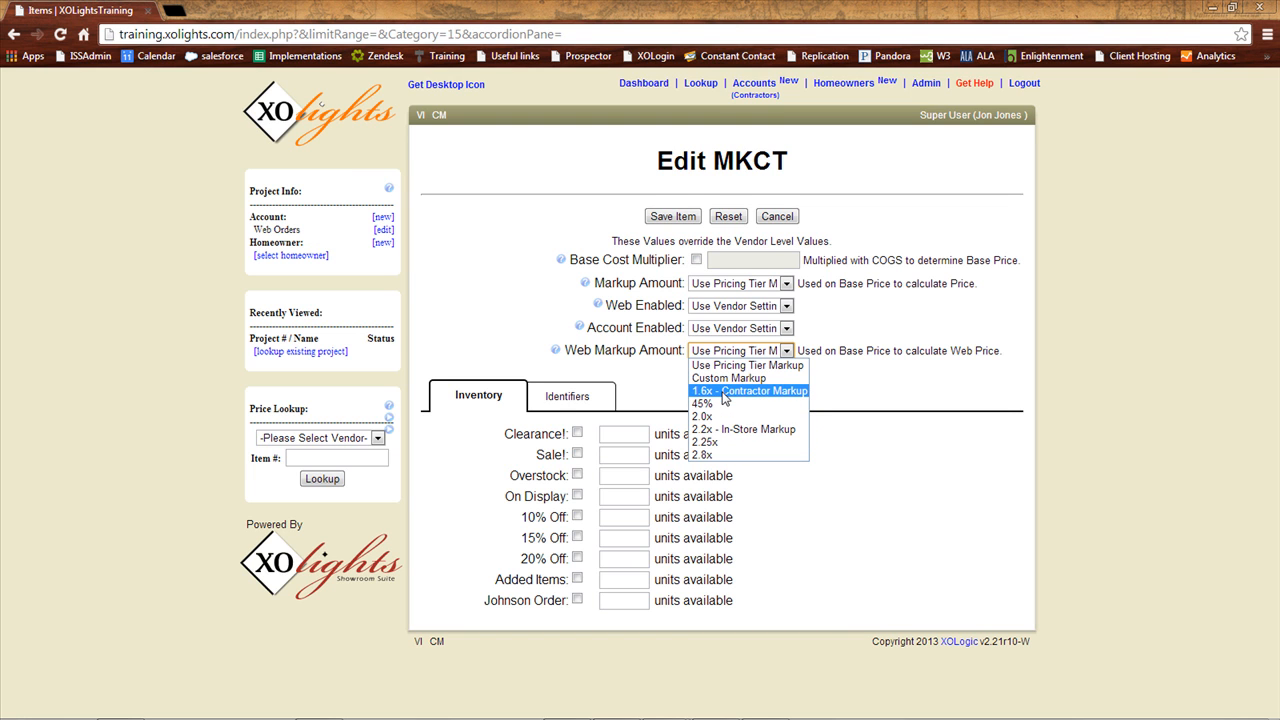
pyautogui.click(725, 378)
pyautogui.click(796, 351)
pyautogui.click(735, 351)
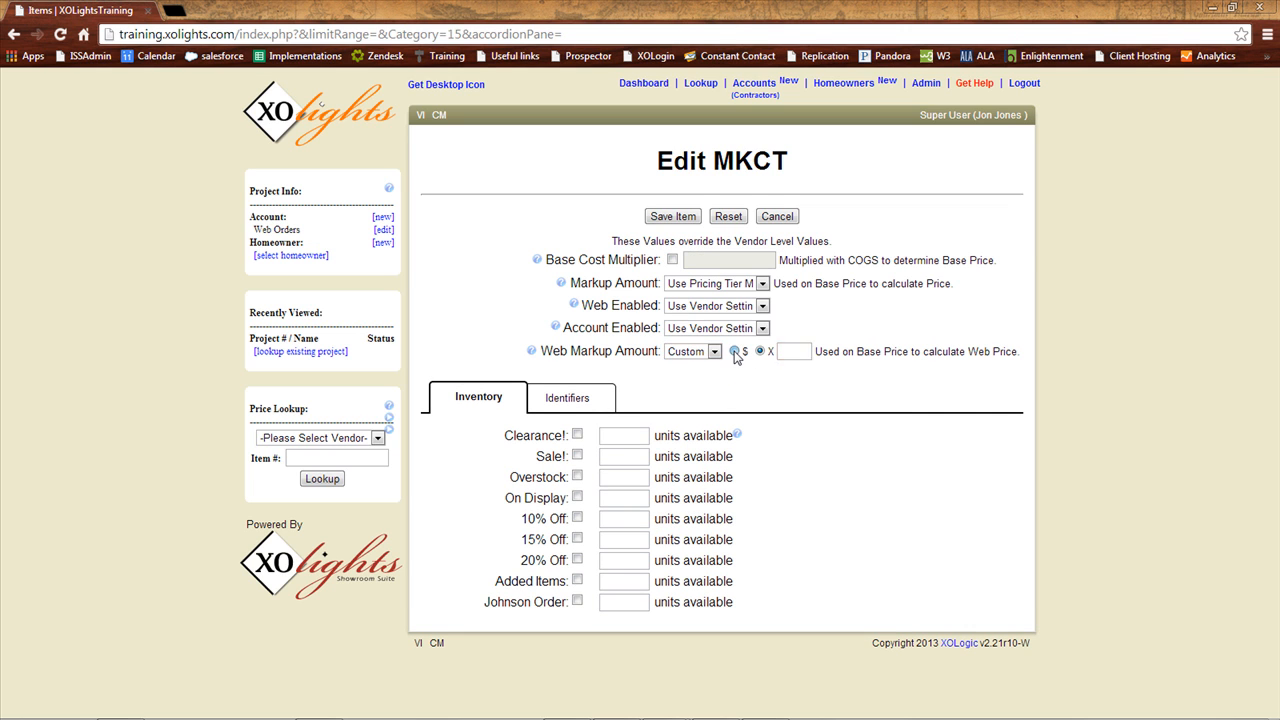
pyautogui.click(831, 351)
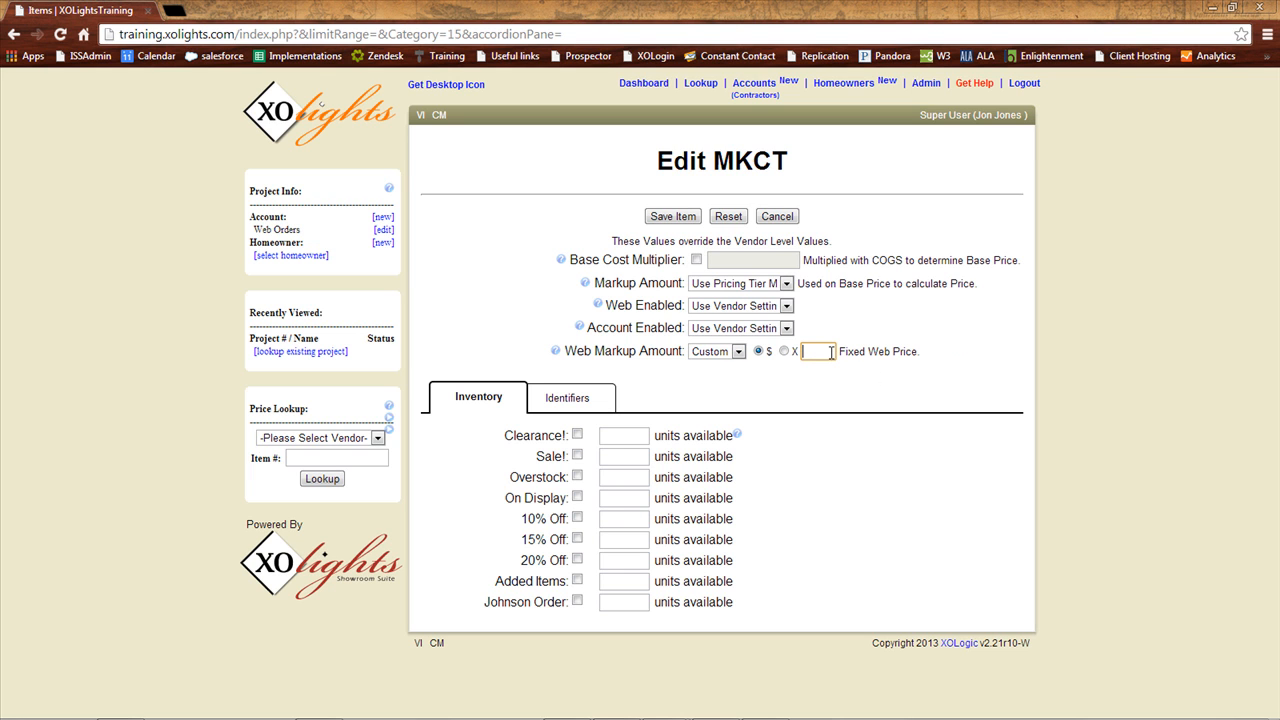
pyautogui.write('25')
pyautogui.press('BackSpace')
pyautogui.write('15')
# Switch the item's Markup Amount to Custom Markup, compare it with the Web Markup Amount, and cancel the item edit.
pyautogui.click(743, 284)
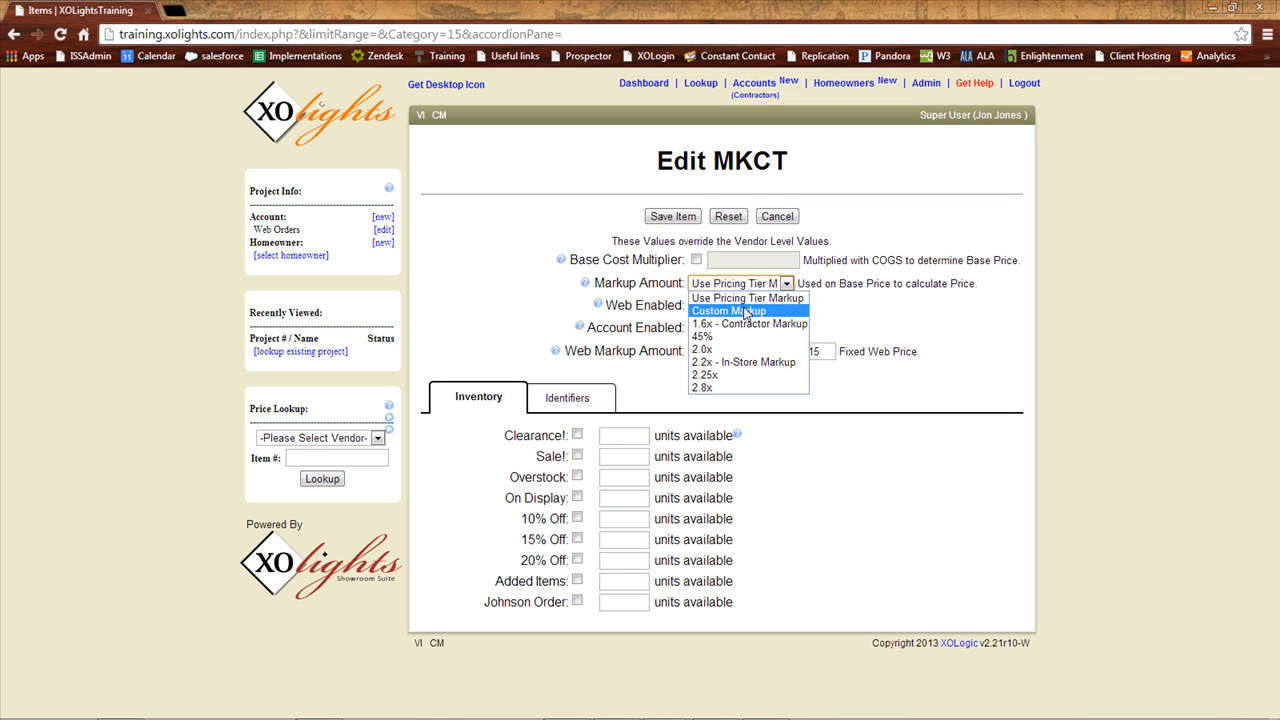
pyautogui.click(745, 311)
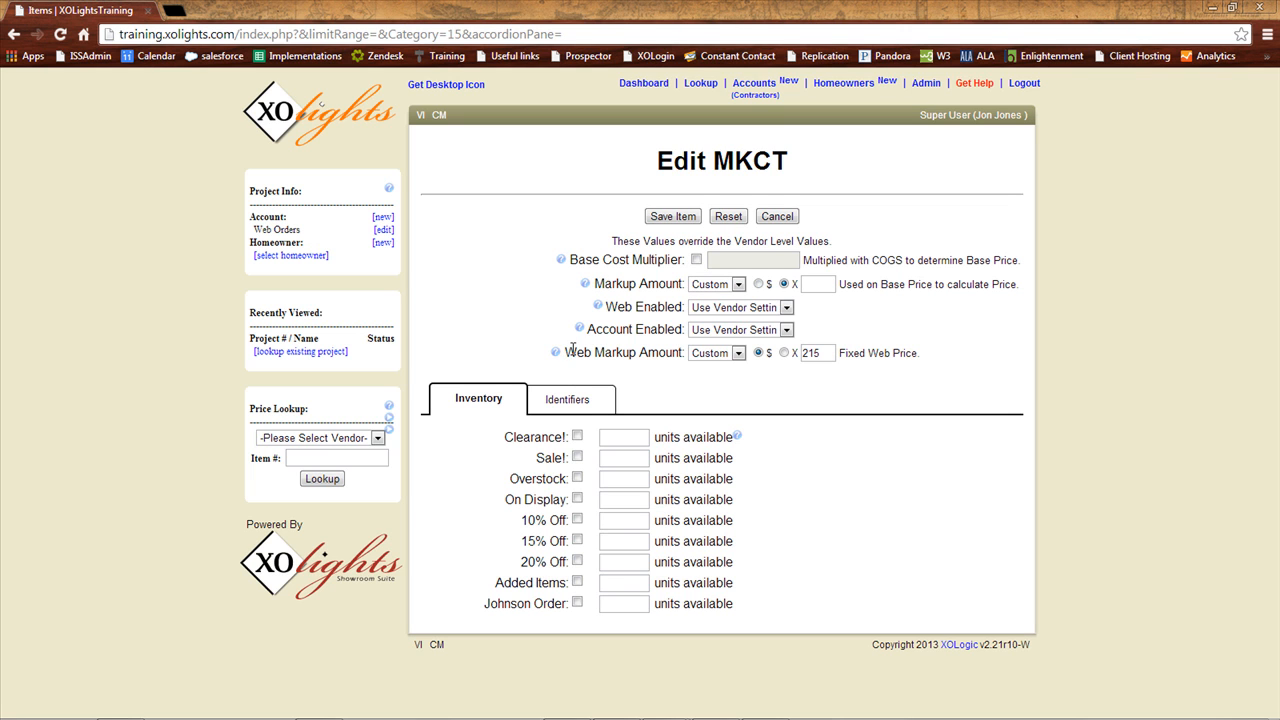
pyautogui.moveTo(564, 360); pyautogui.dragTo(692, 360)
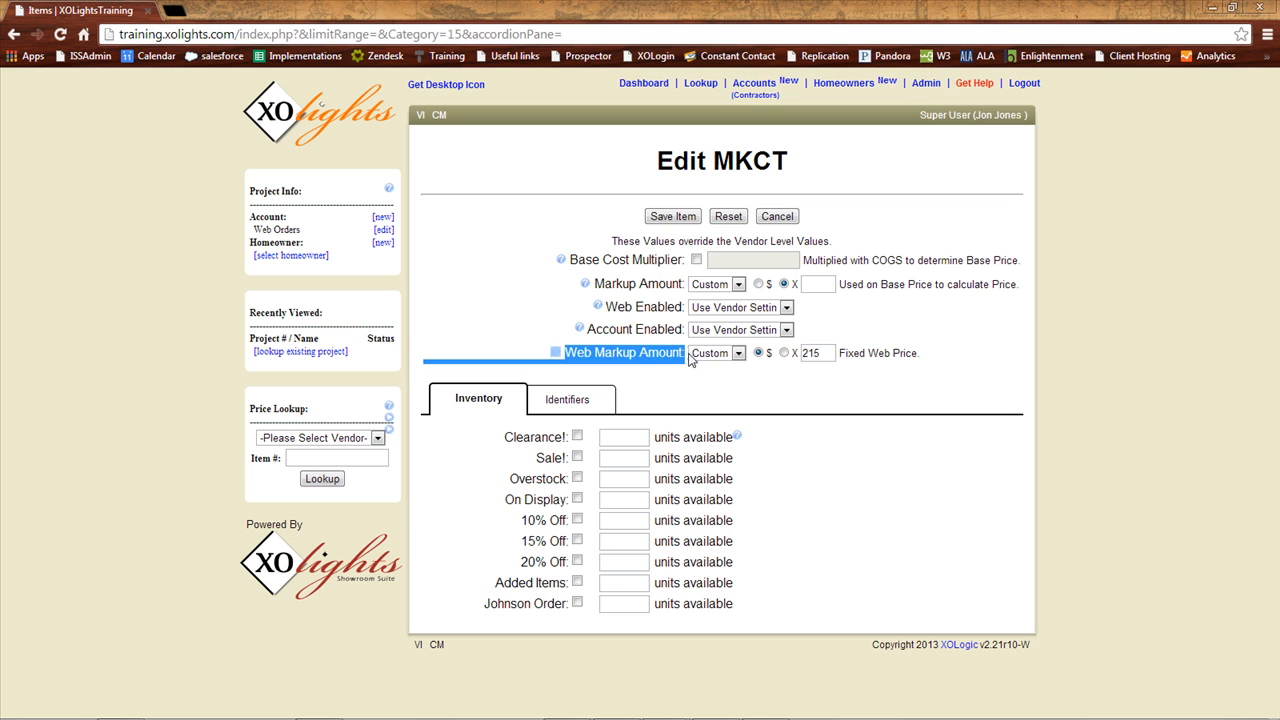
pyautogui.moveTo(597, 284); pyautogui.dragTo(686, 284)
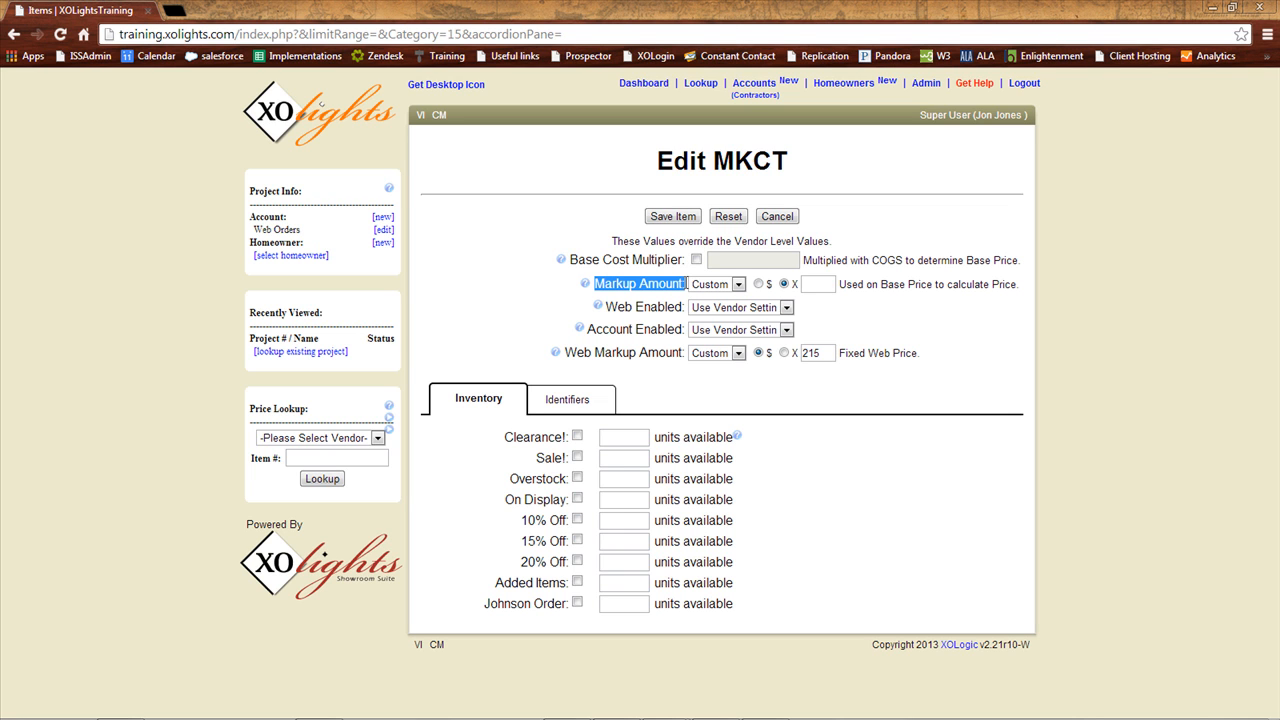
pyautogui.click(686, 284)
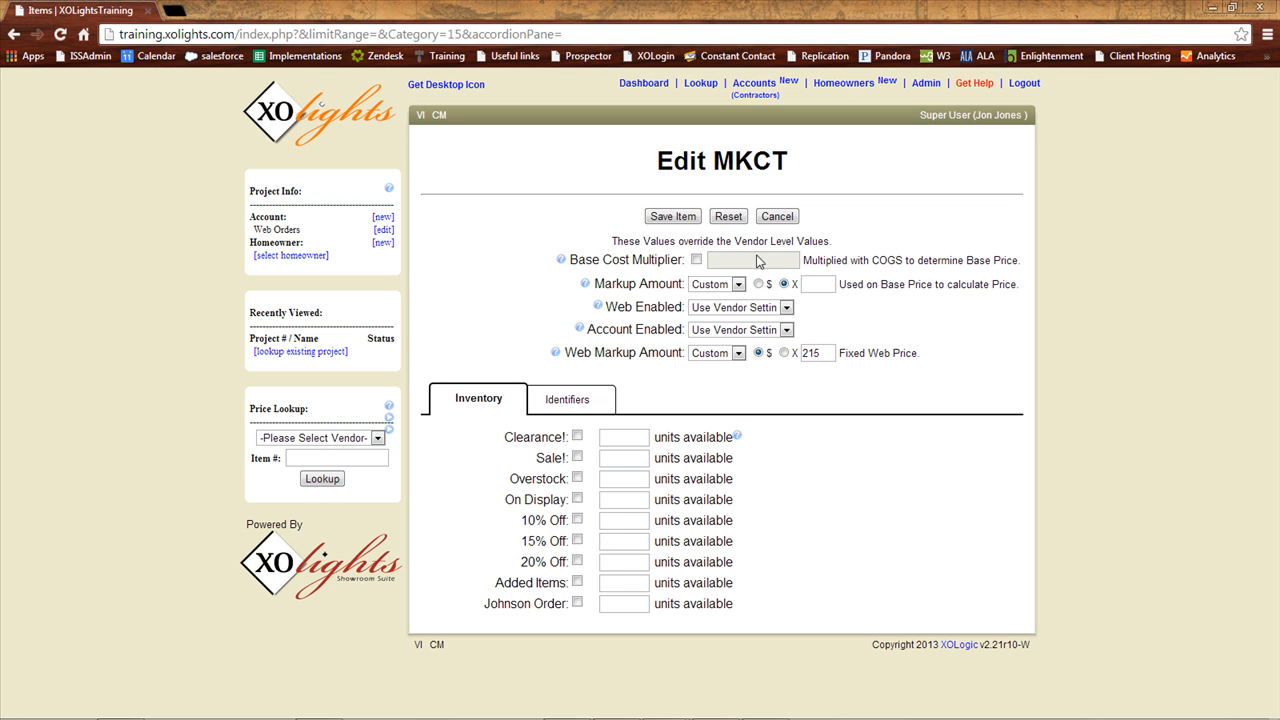
pyautogui.click(778, 217)
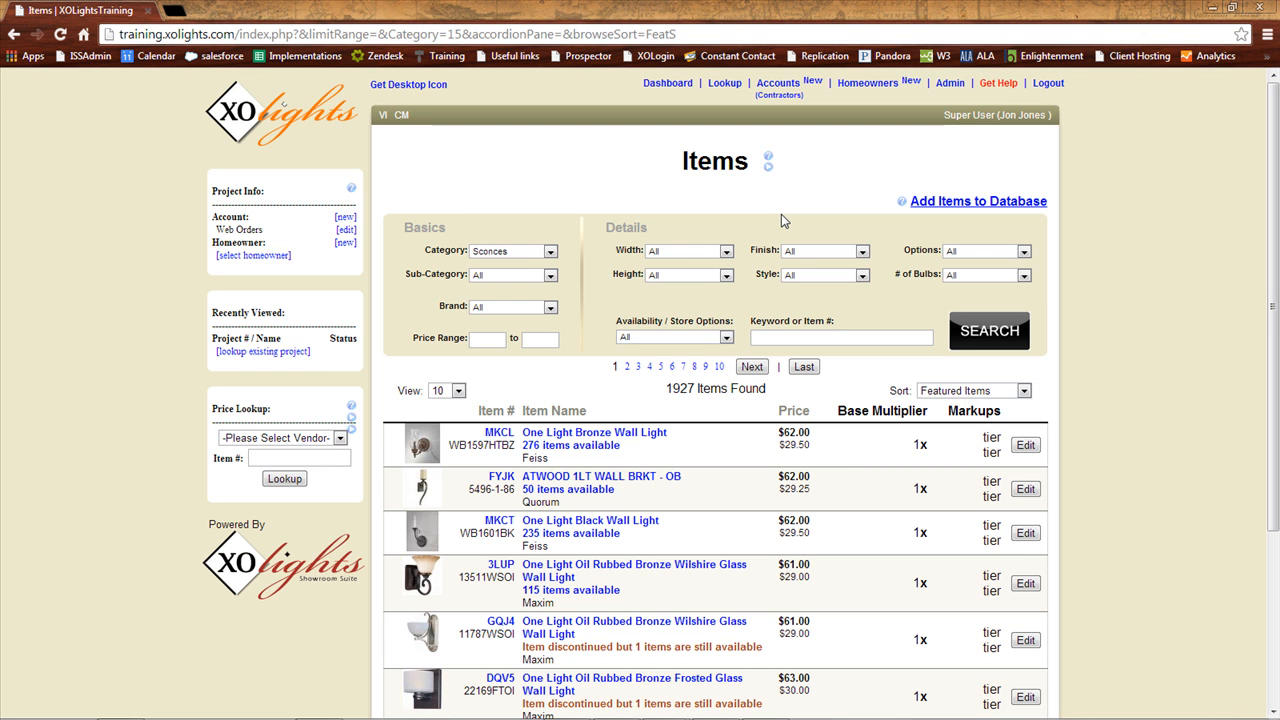
# Open the Quoted Items administration and compare the Minka Ambience Table's quote price with its regular price.
pyautogui.click(950, 86)
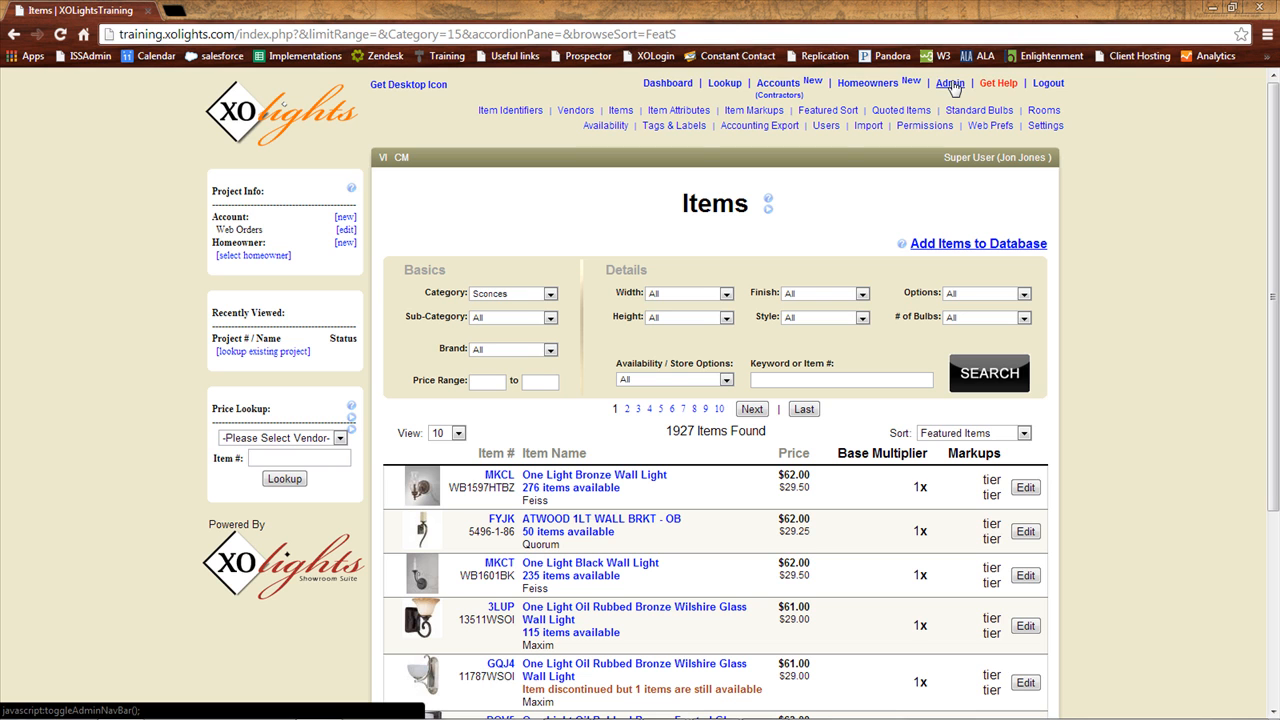
pyautogui.click(918, 111)
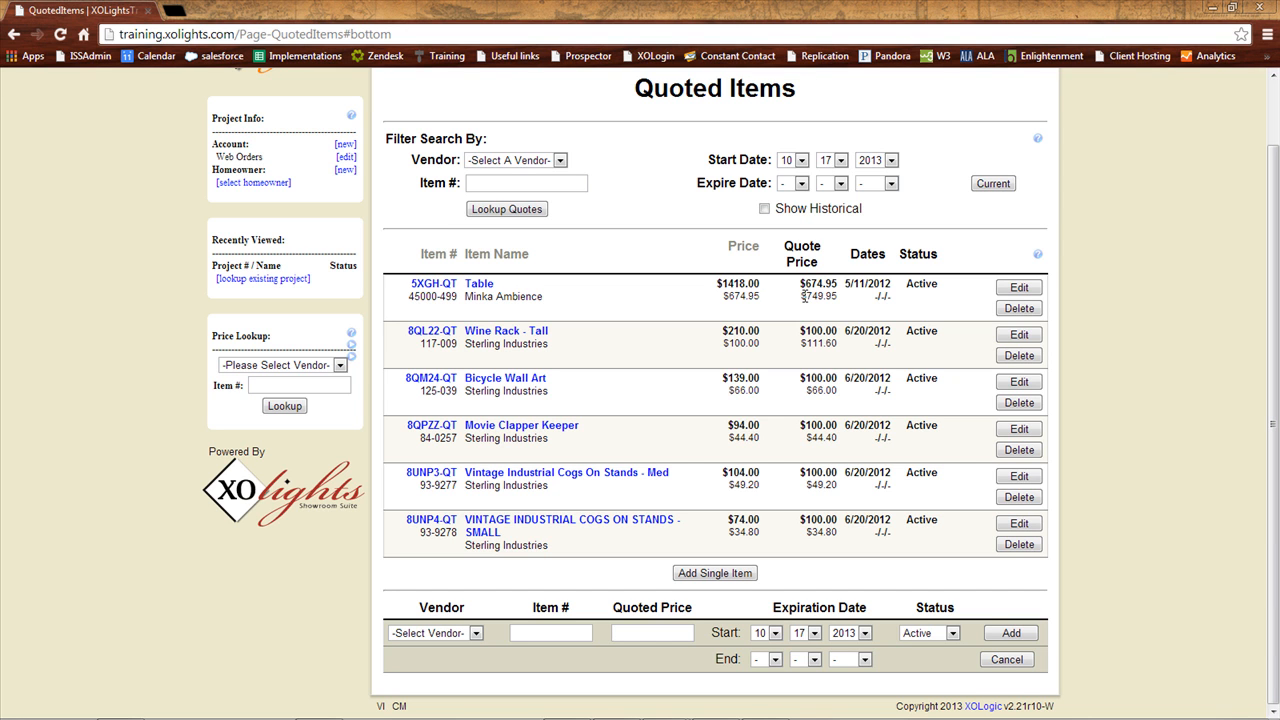
pyautogui.moveTo(801, 296); pyautogui.dragTo(806, 296)
pyautogui.doubleClick(812, 296)
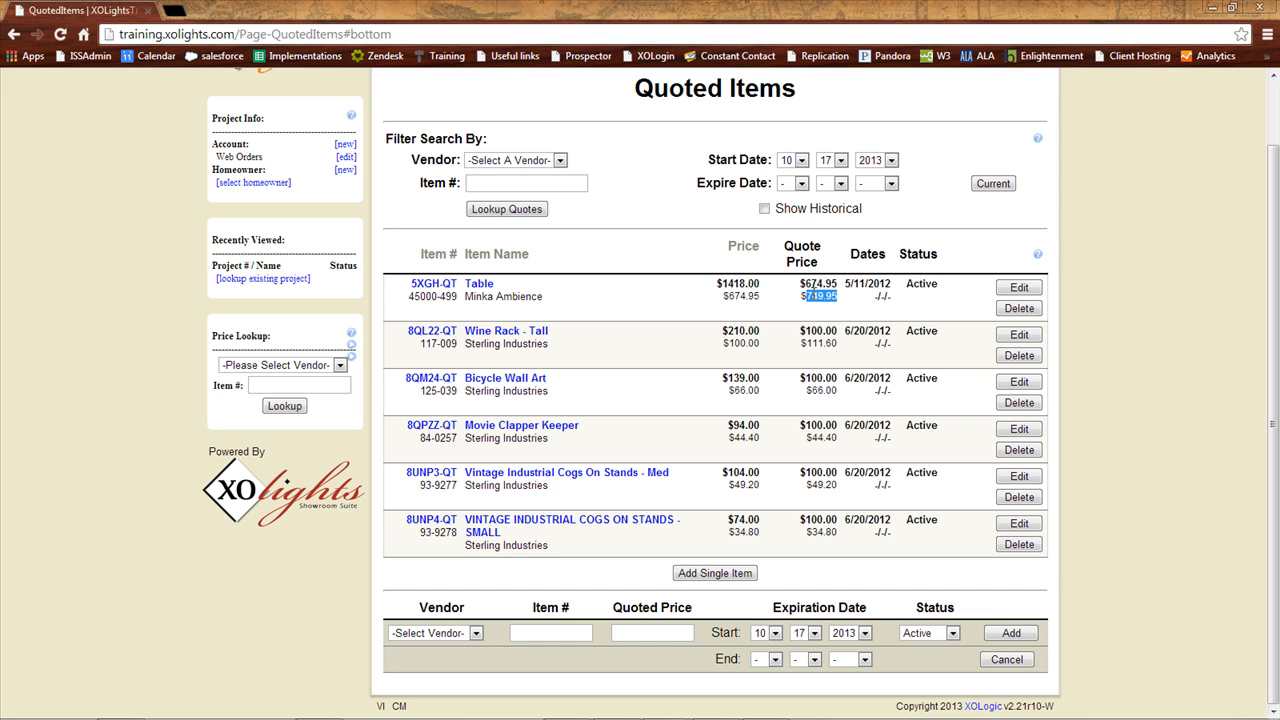
pyautogui.tripleClick(817, 283)
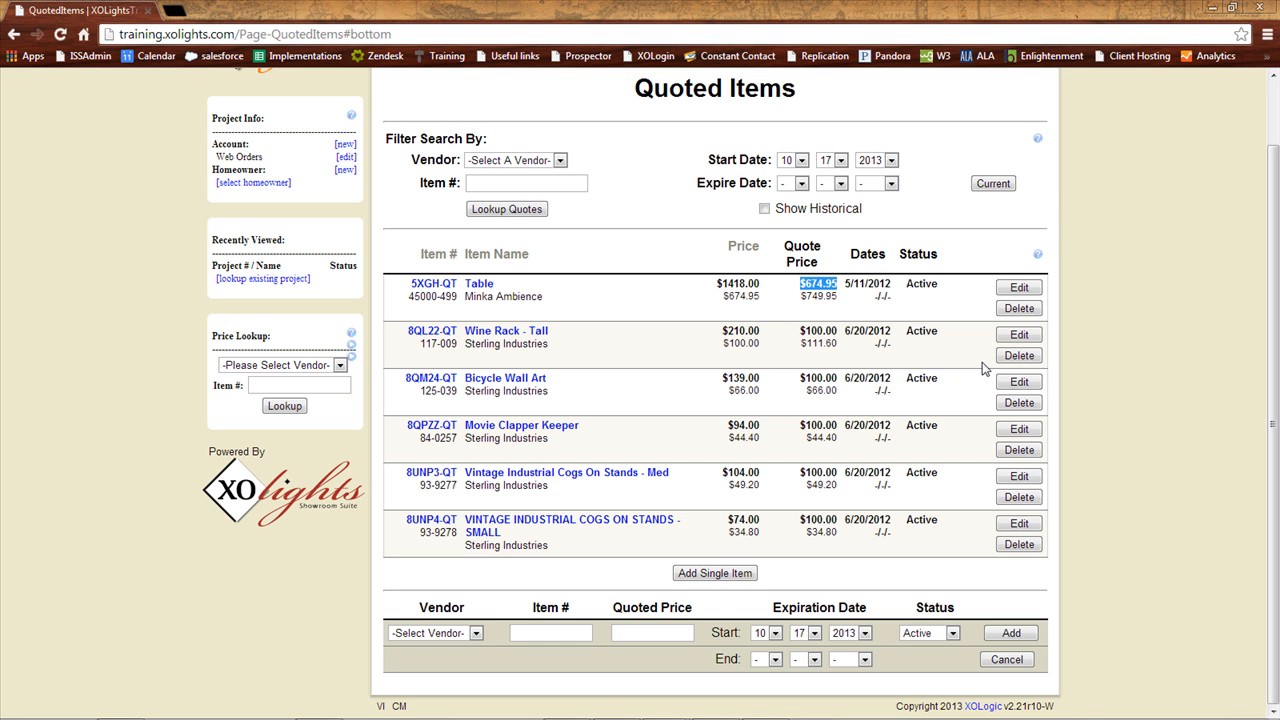
pyautogui.doubleClick(741, 283)
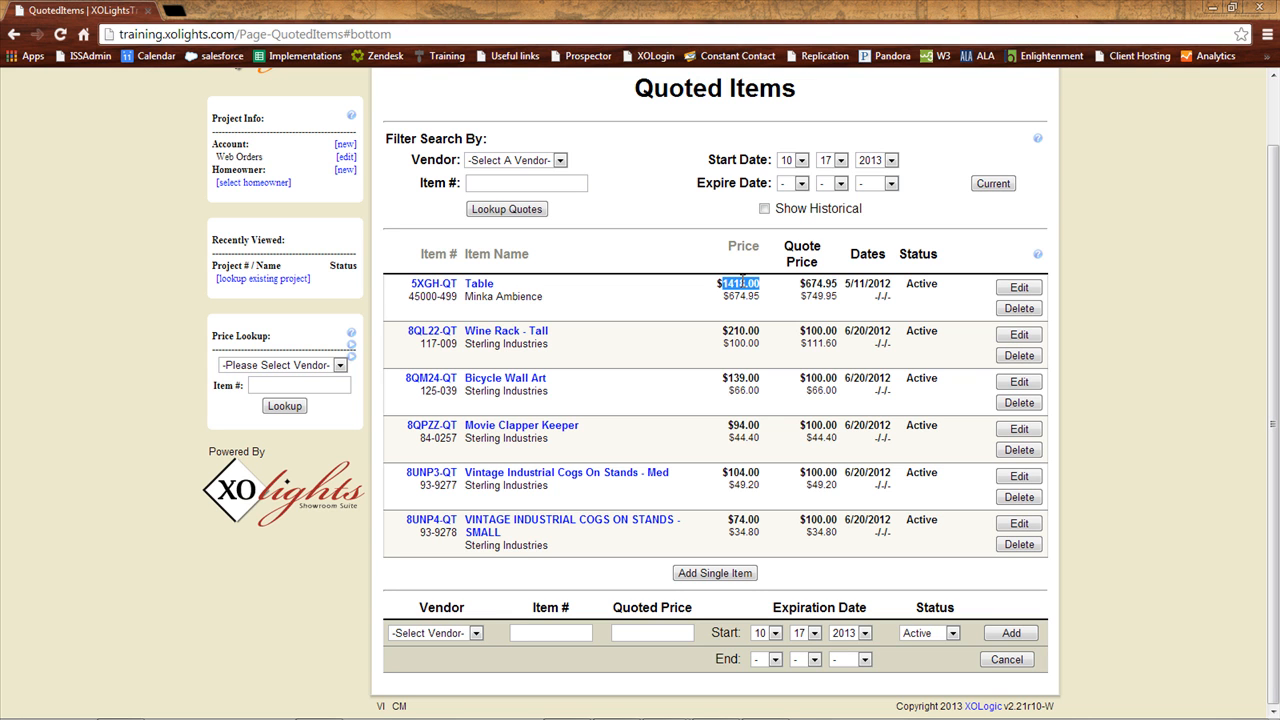
pyautogui.click(820, 291)
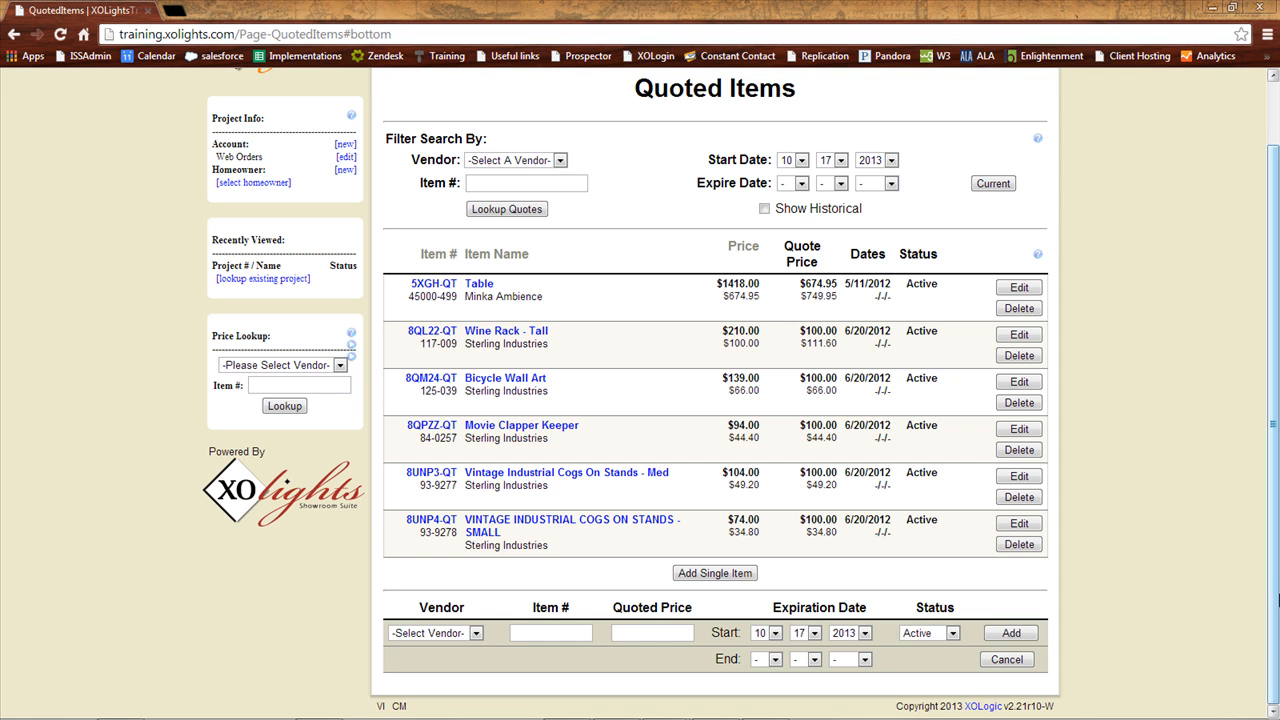
# Reload the Quoted Items page, look up quotes with Show Historical enabled, and review the list and import section.
pyautogui.moveTo(1276, 545); pyautogui.dragTo(1268, 352)
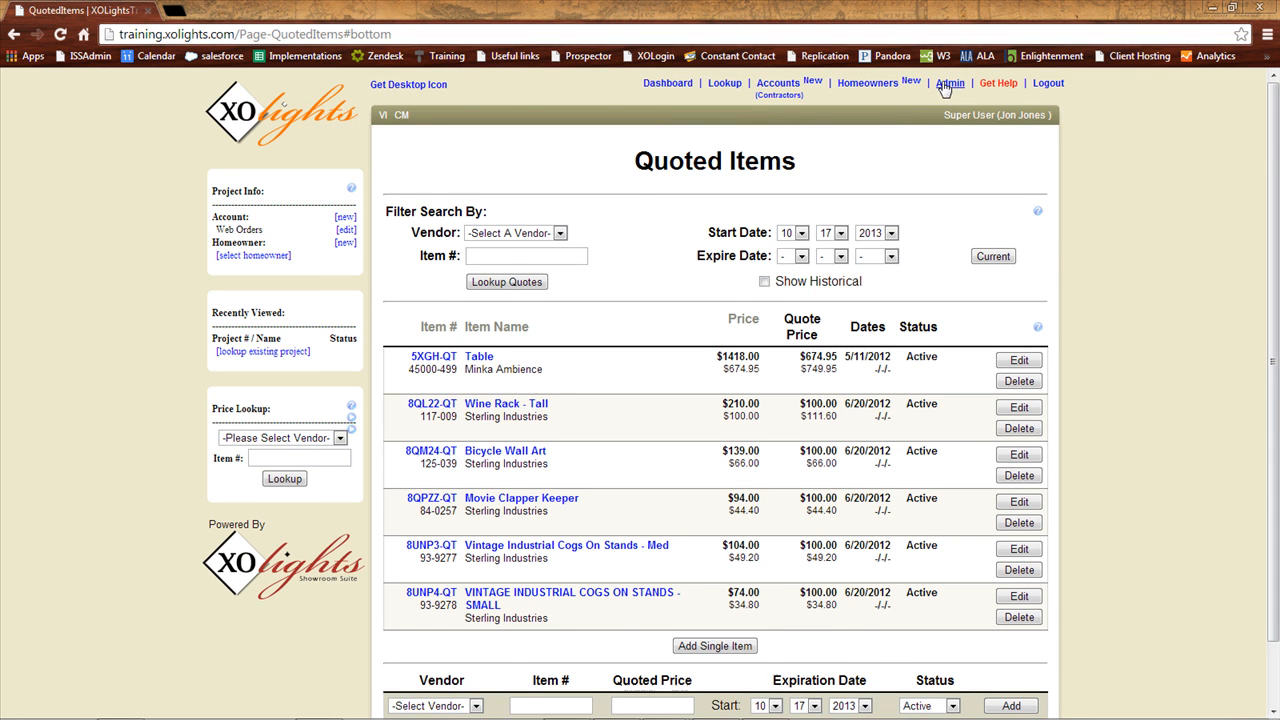
pyautogui.moveTo(946, 88)
pyautogui.click(890, 112)
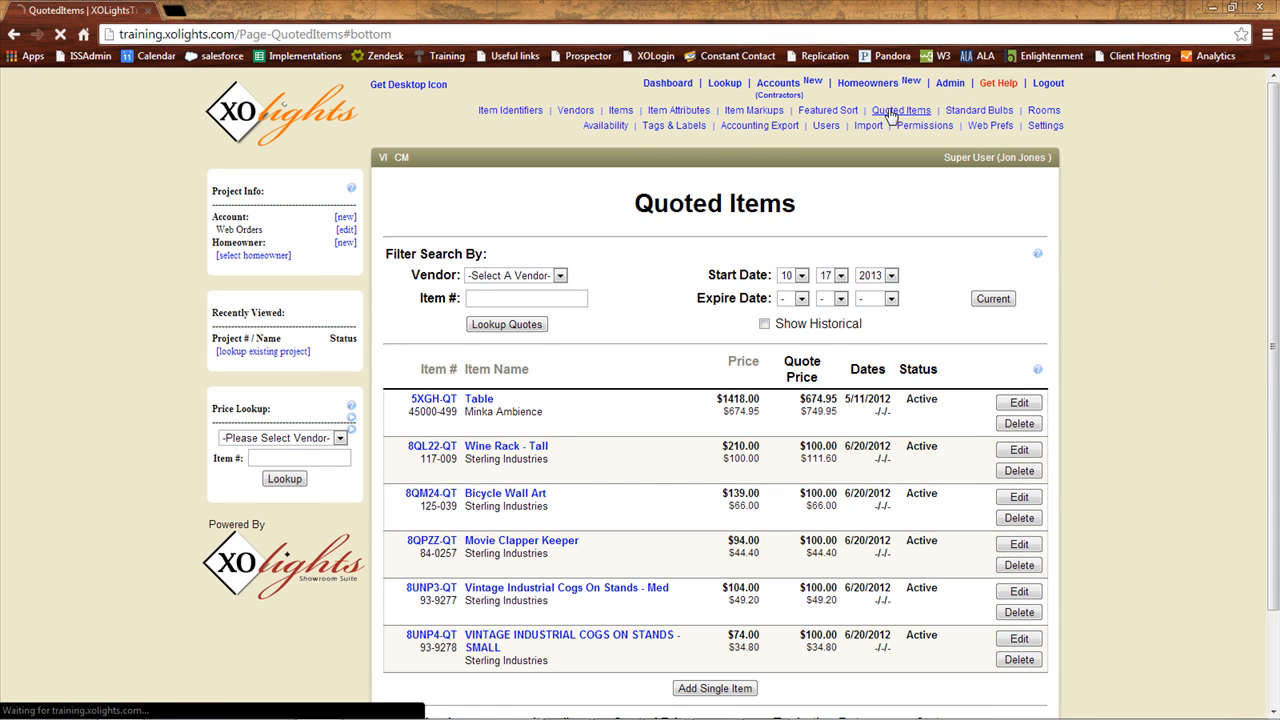
pyautogui.click(517, 300)
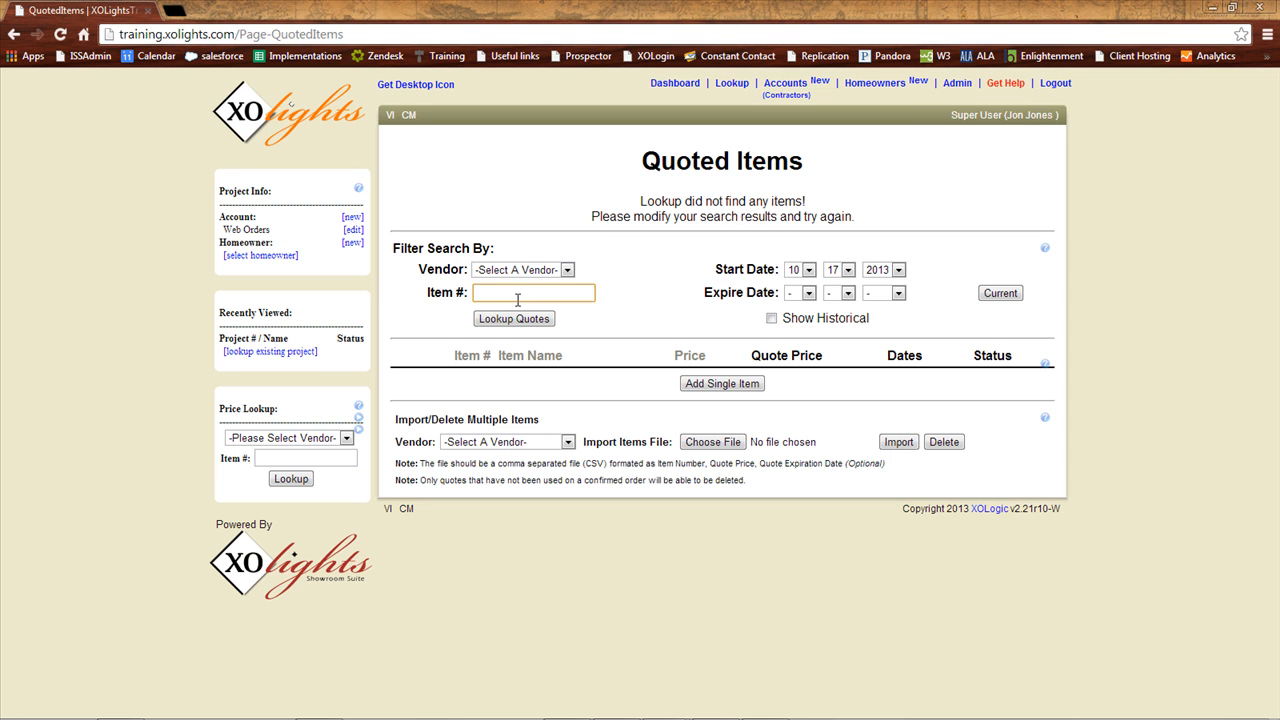
pyautogui.click(517, 322)
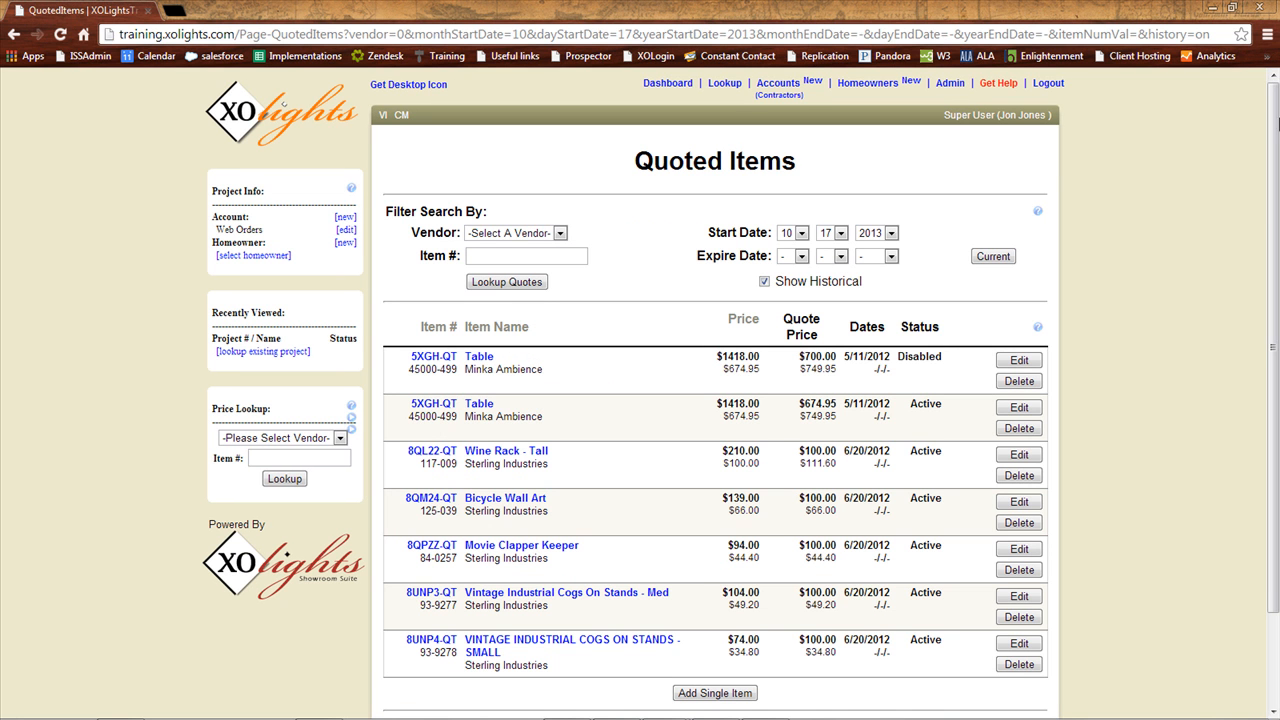
pyautogui.moveTo(1278, 262); pyautogui.dragTo(1277, 436)
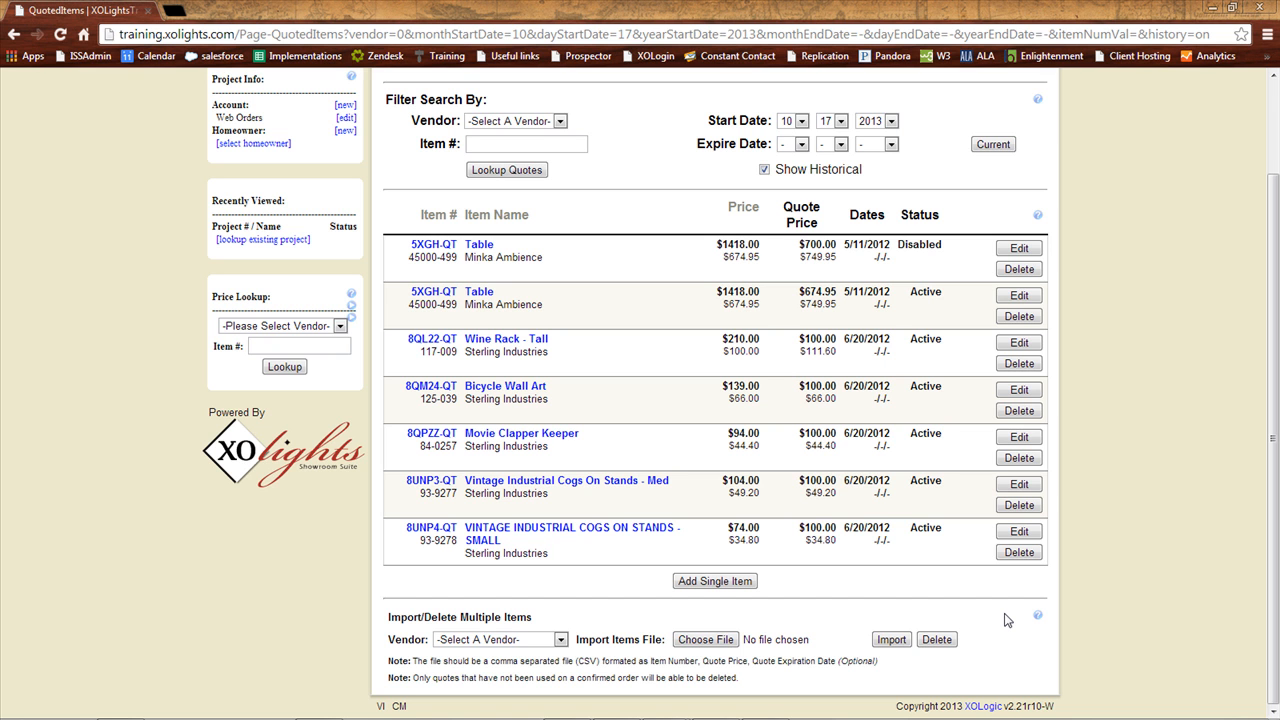
pyautogui.scroll(2, 1097, 405)
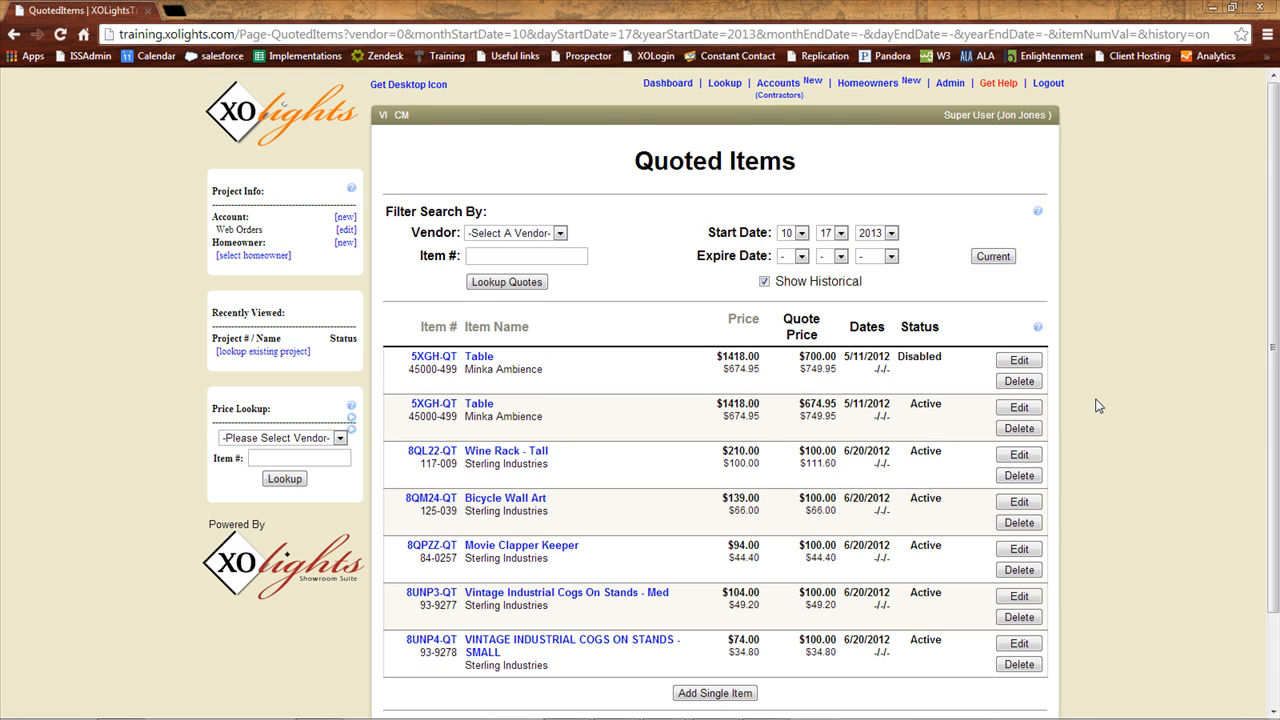